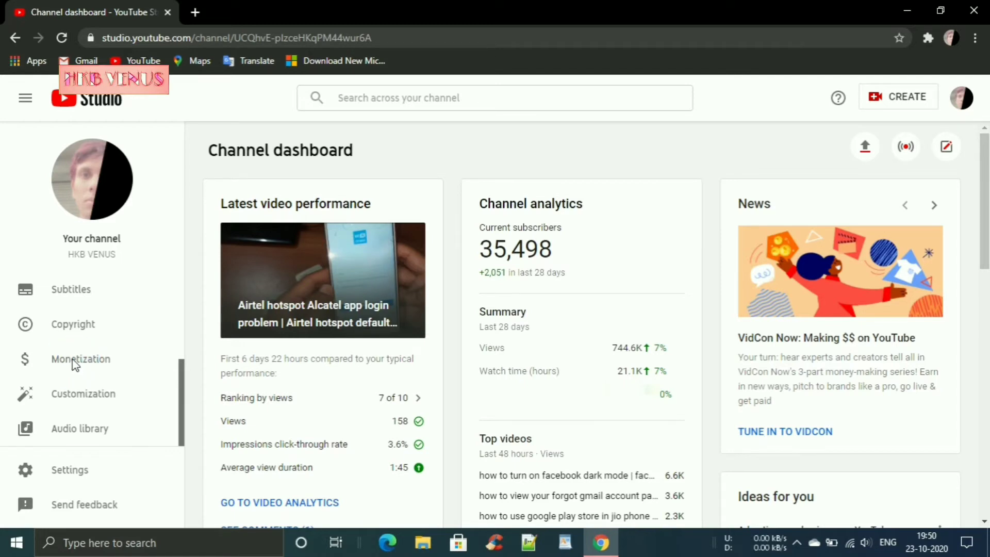
# Open the memberships offer setup from the channel's monetization settings
pyautogui.click(73, 365)
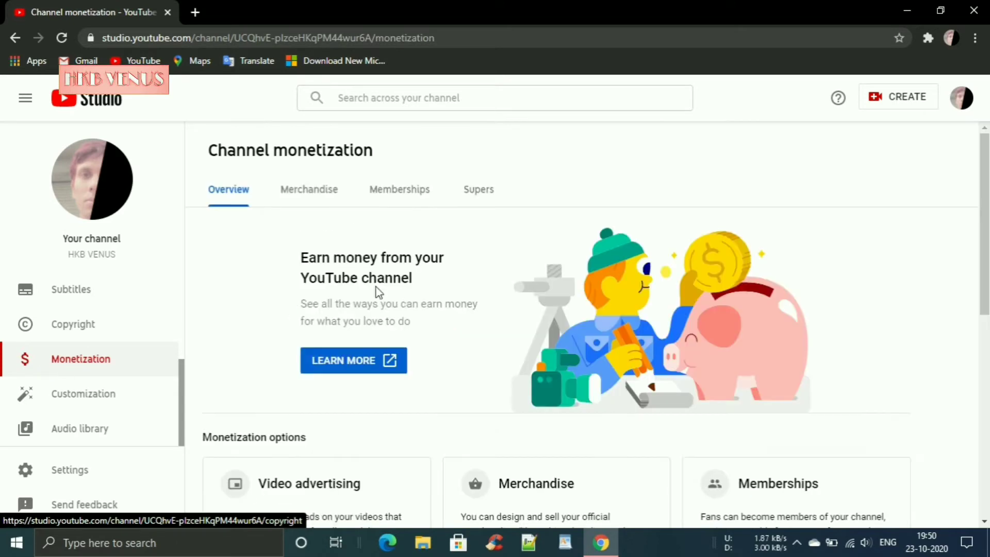
pyautogui.click(399, 198)
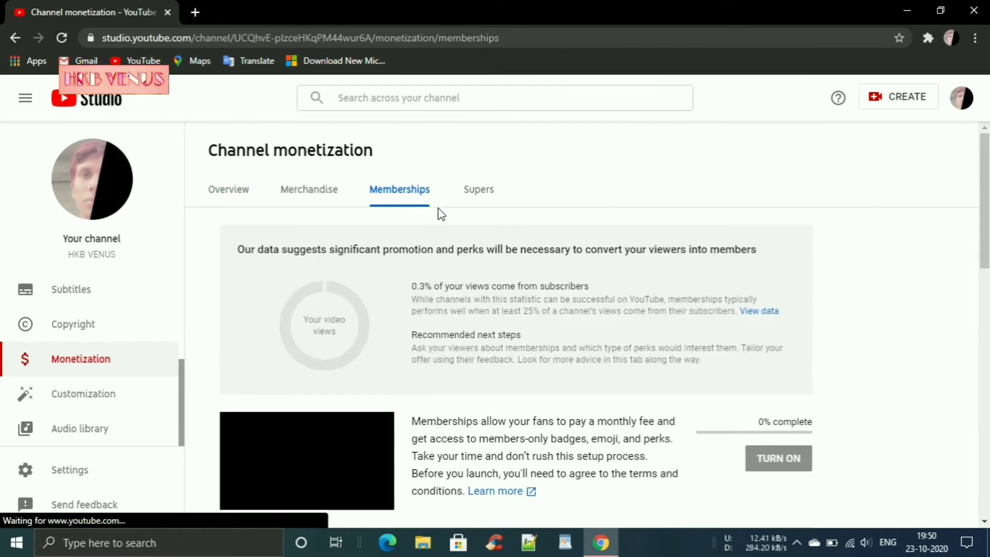
pyautogui.scroll(-2, 465, 234)
pyautogui.scroll(-5, 466, 233)
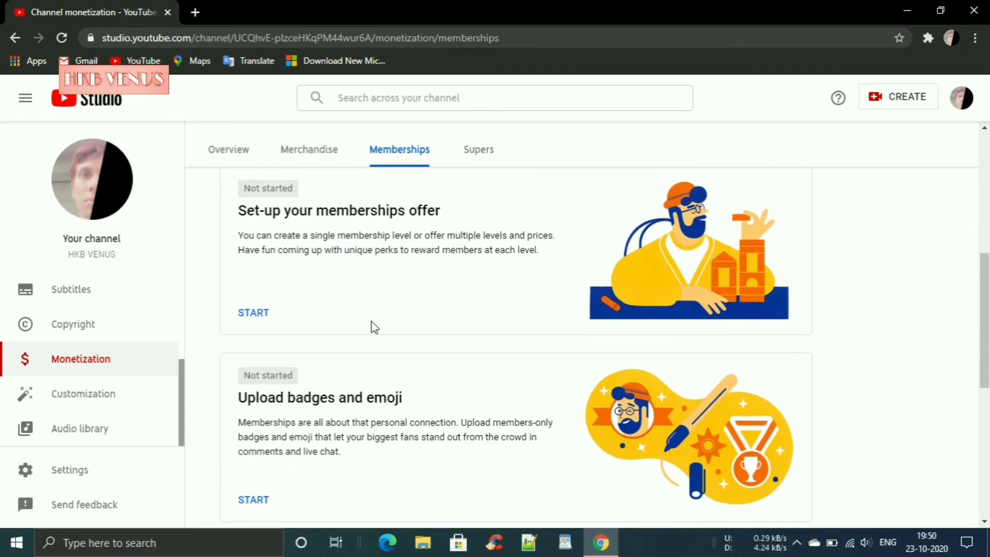
pyautogui.click(258, 321)
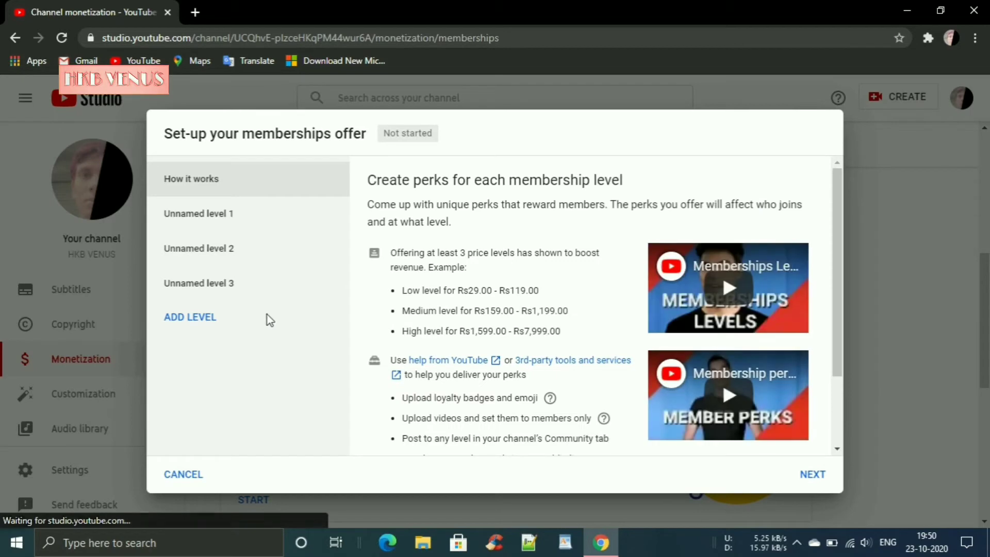
# Name the first membership level Silver and set its monthly price to Rs59.00
pyautogui.click(216, 215)
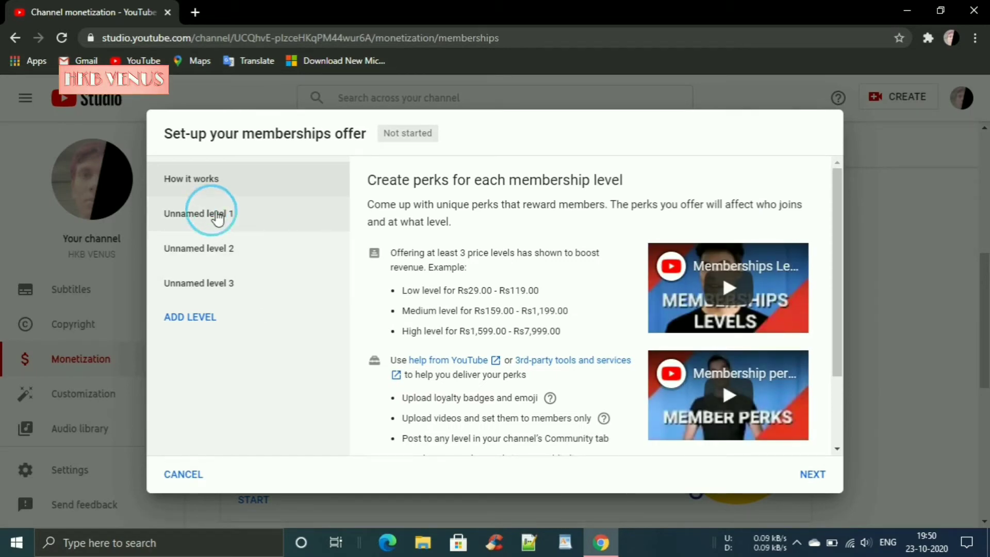
pyautogui.click(496, 270)
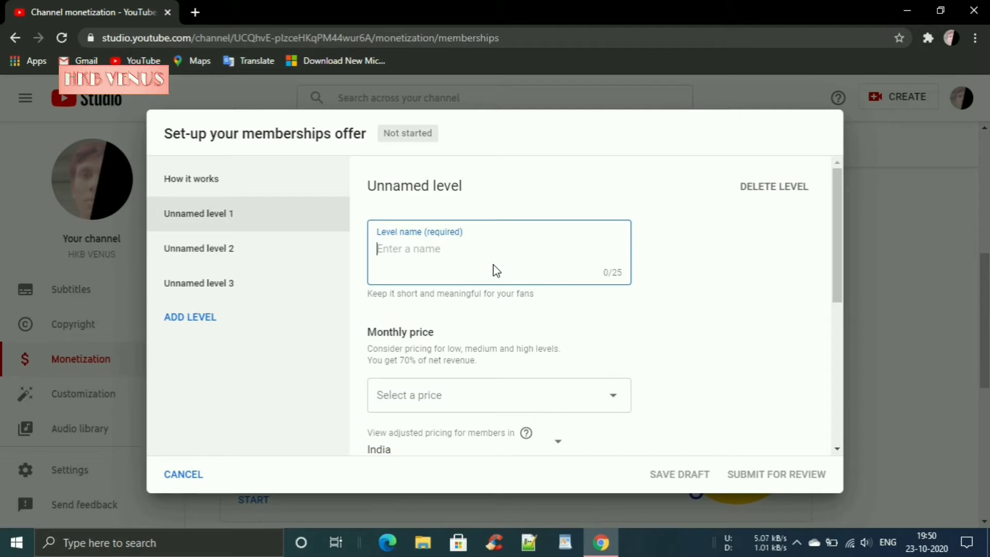
pyautogui.write('Silver')
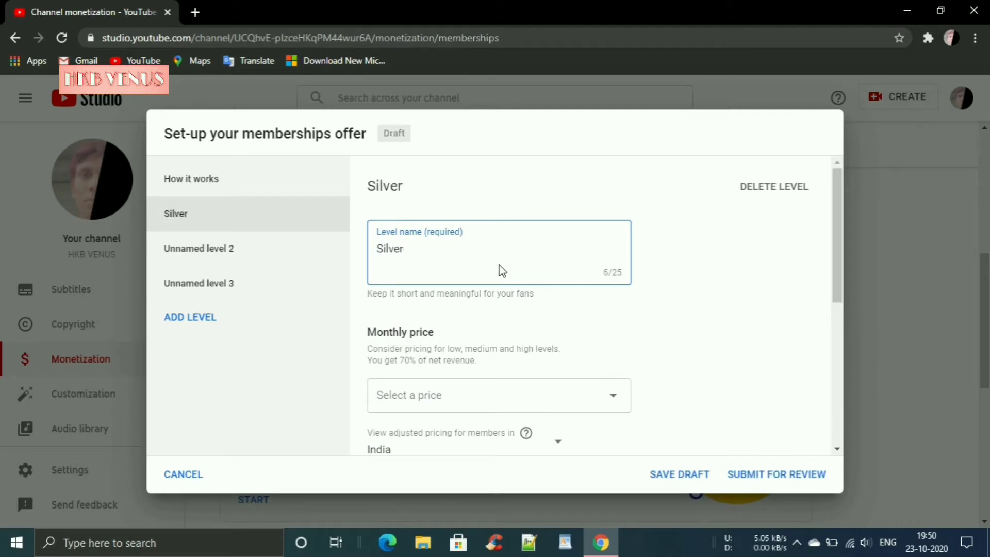
pyautogui.click(564, 404)
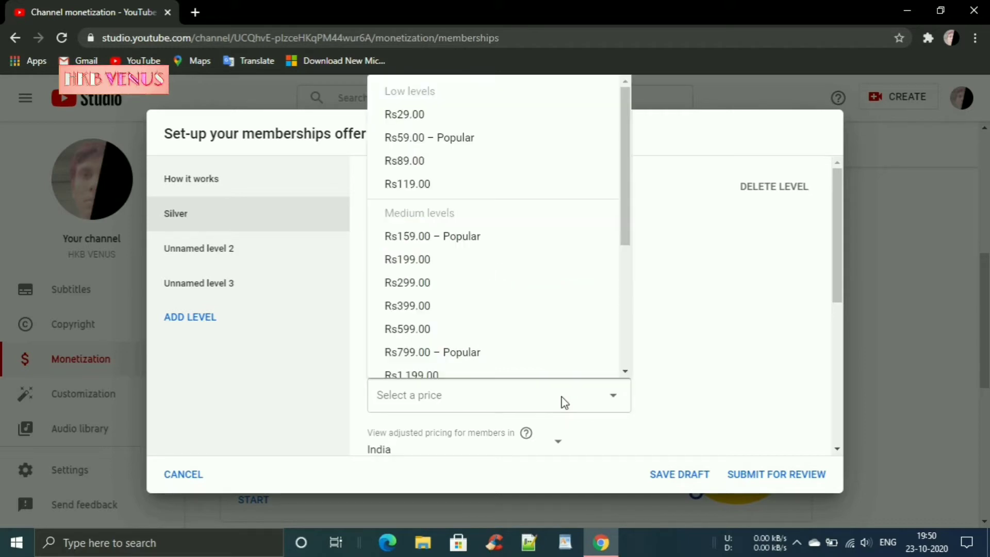
pyautogui.click(462, 138)
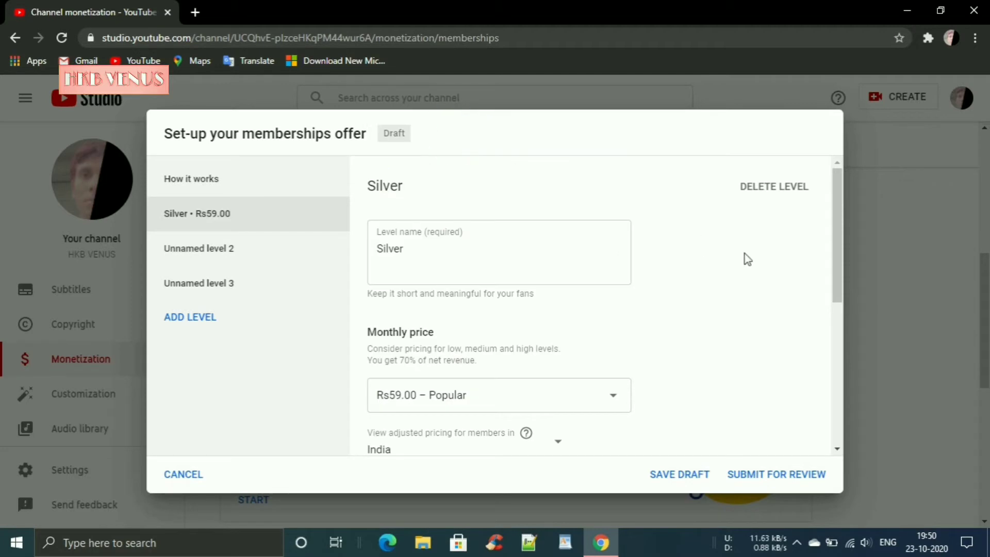
# Add the preset community perk "Members-only live stream" to the Silver level
pyautogui.scroll(-2, 766, 269)
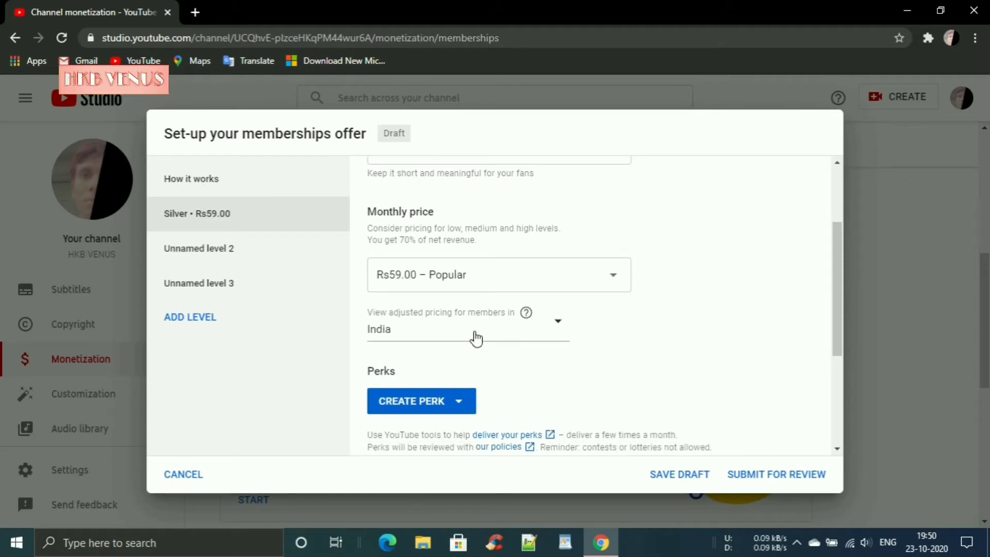
pyautogui.click(416, 407)
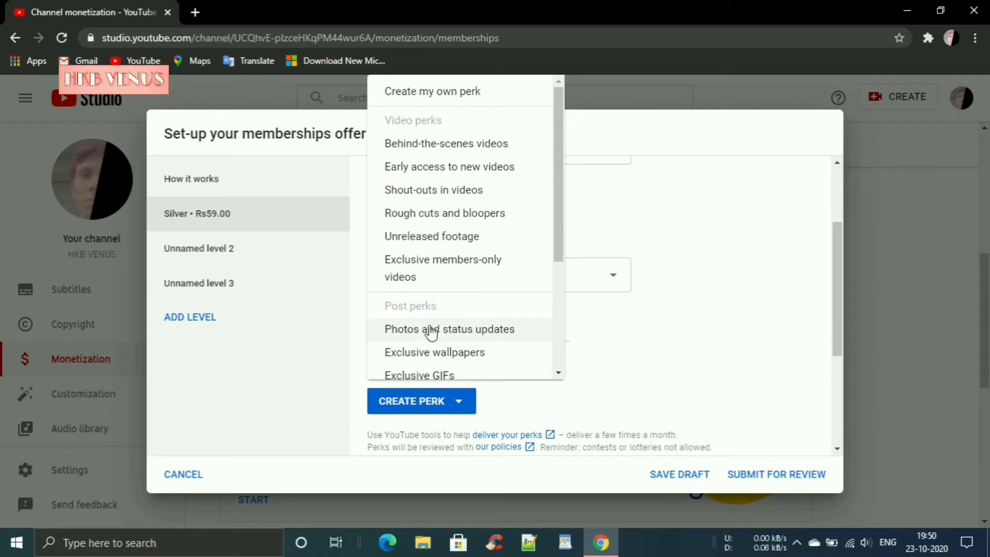
pyautogui.scroll(-3, 423, 236)
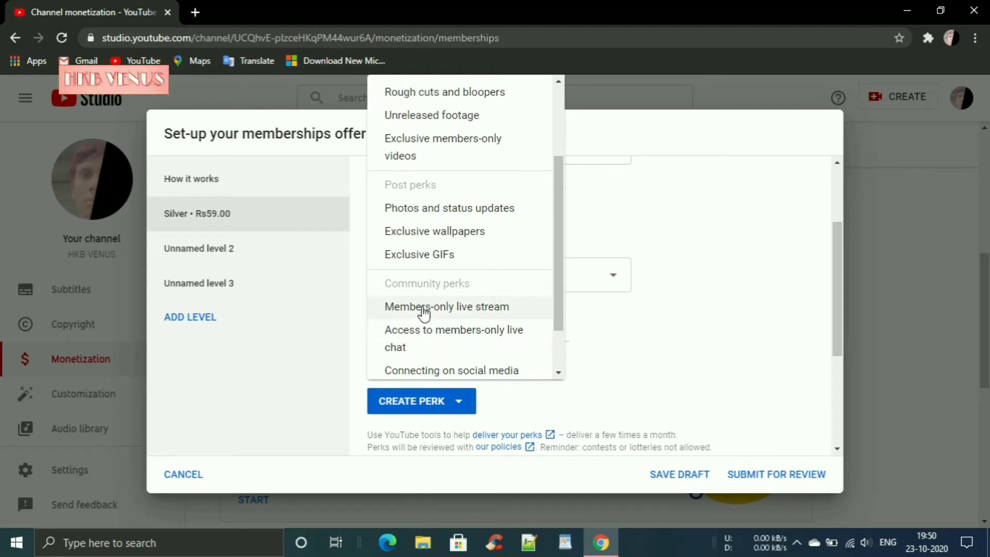
pyautogui.click(421, 308)
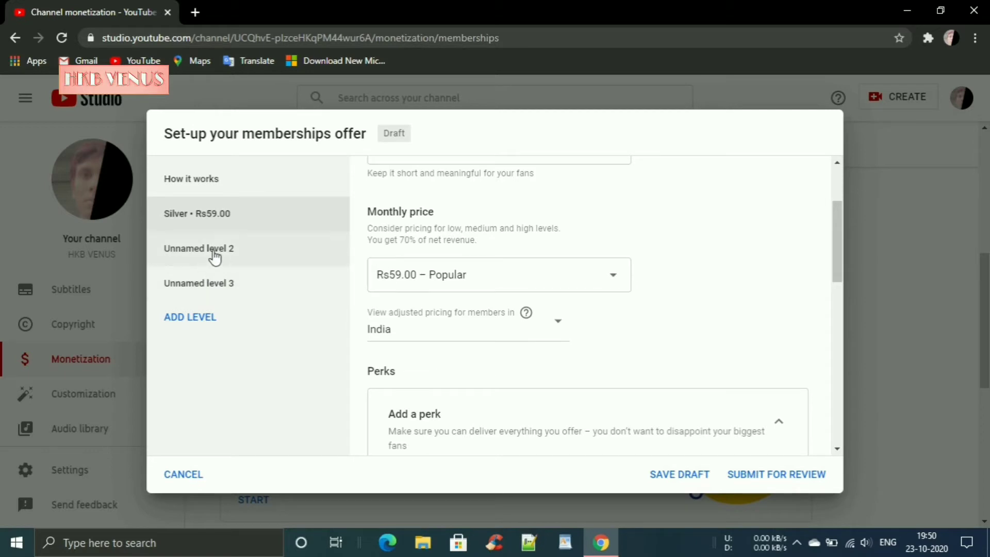
# Copy the Silver perk's title "Members-only live stream" into its description
pyautogui.moveTo(842, 252); pyautogui.dragTo(837, 325)
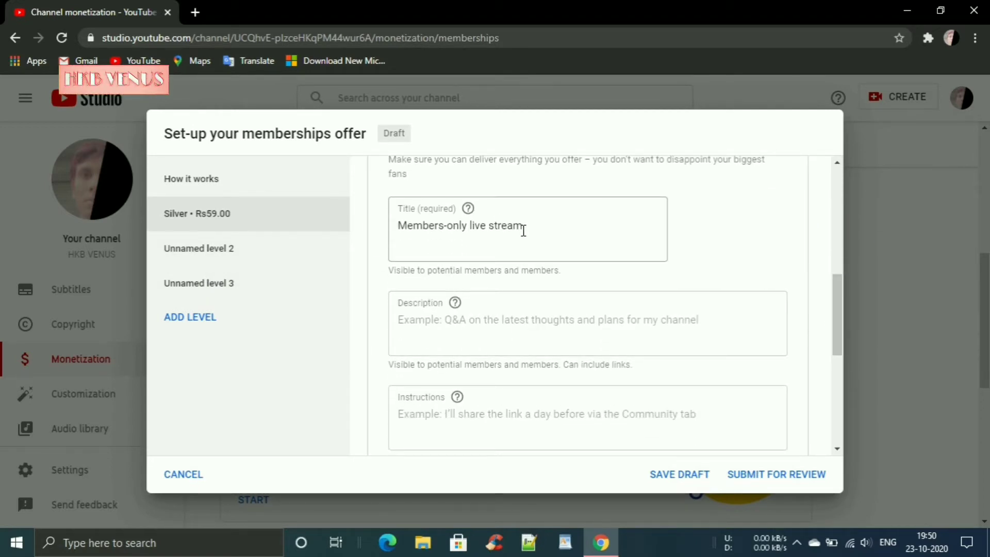
pyautogui.moveTo(523, 226); pyautogui.dragTo(366, 223)
pyautogui.rightClick(459, 223)
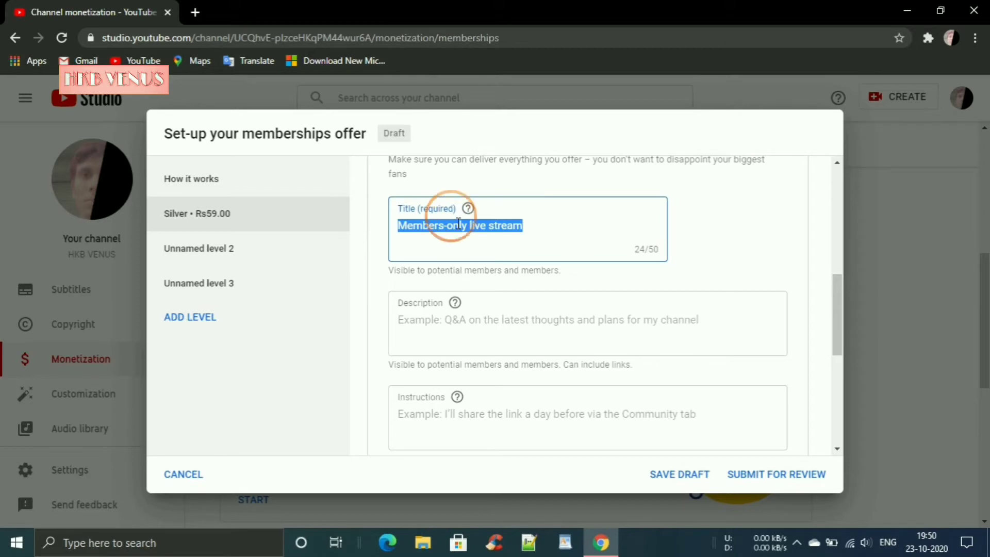
pyautogui.click(496, 277)
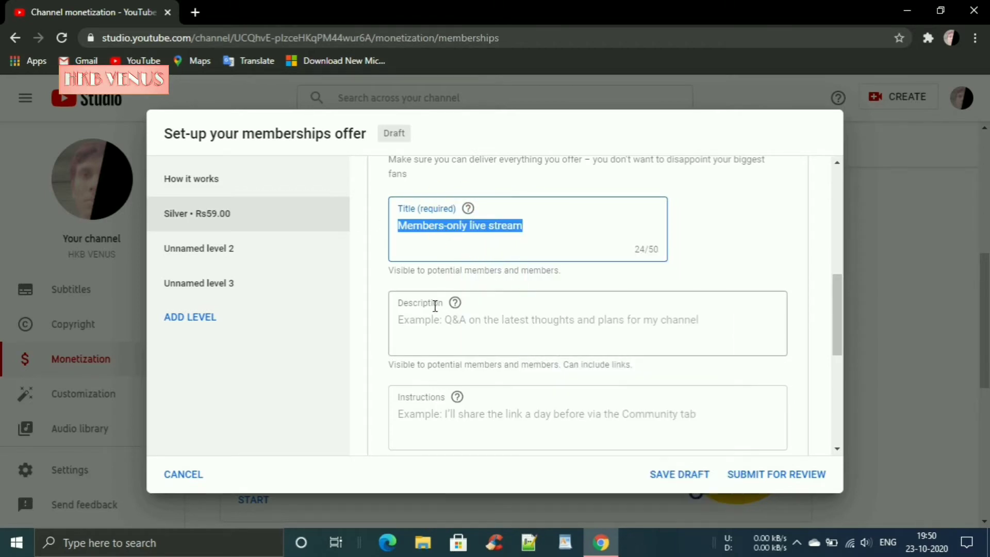
pyautogui.click(421, 319)
pyautogui.rightClick(423, 320)
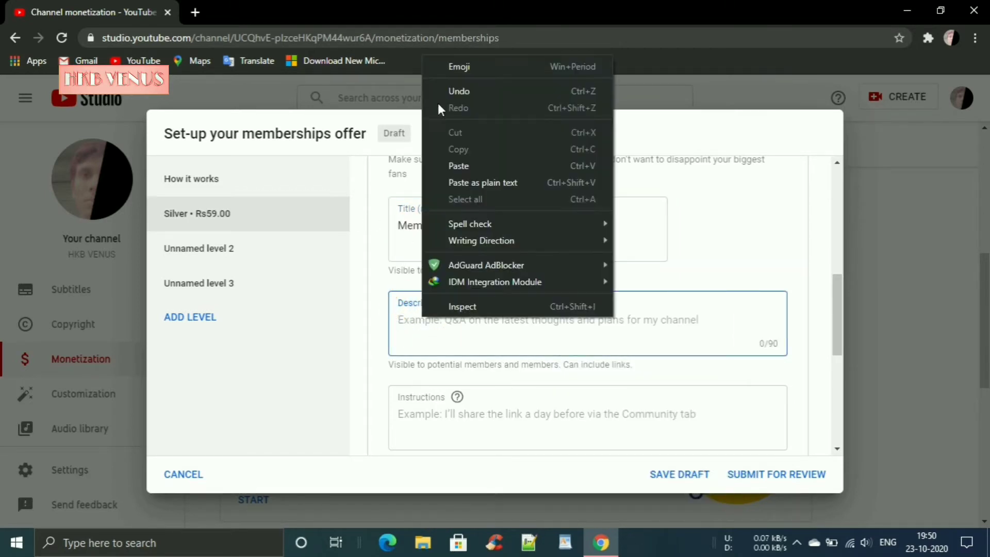
pyautogui.click(468, 165)
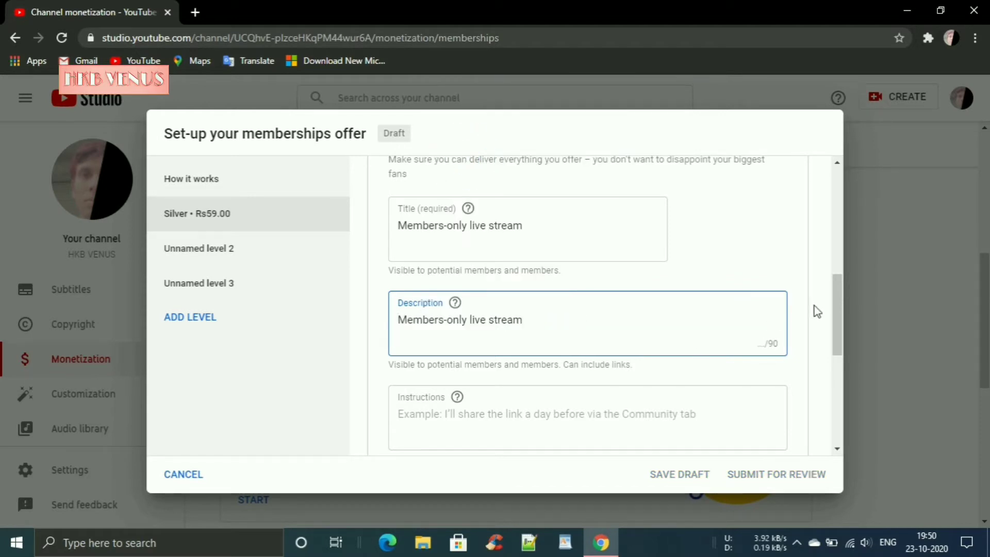
# Paste "Members-only live stream" into the Silver perk's instructions as well
pyautogui.moveTo(837, 314); pyautogui.dragTo(836, 349)
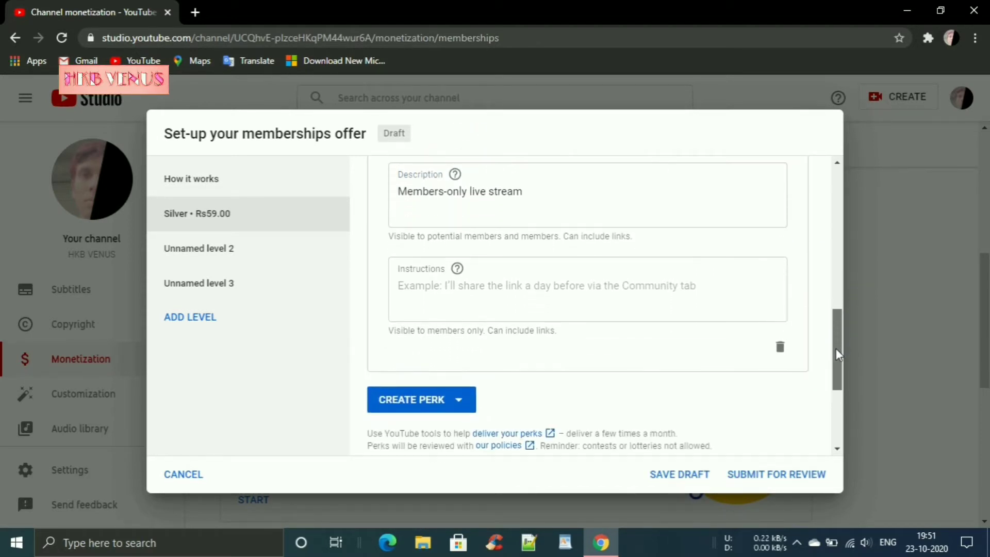
pyautogui.click(443, 301)
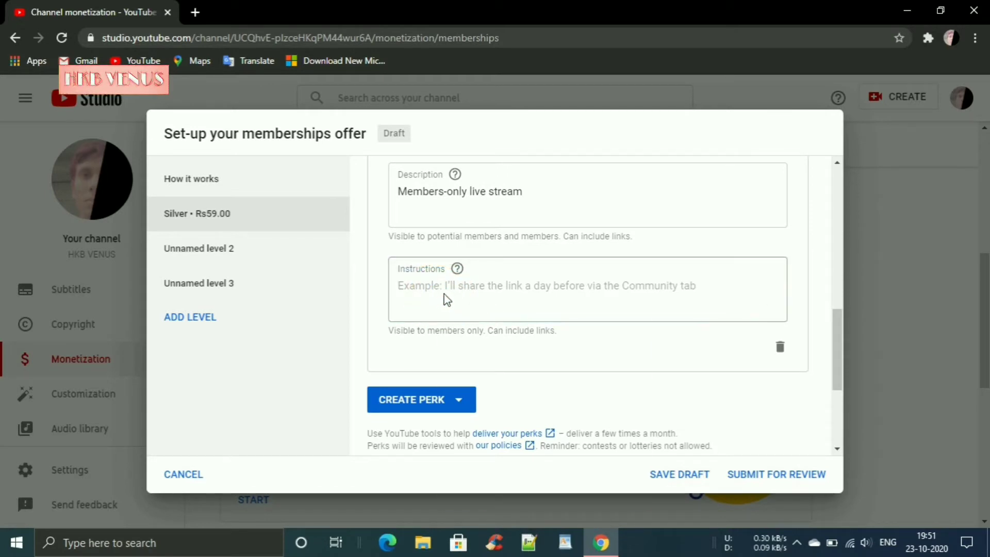
pyautogui.rightClick(444, 294)
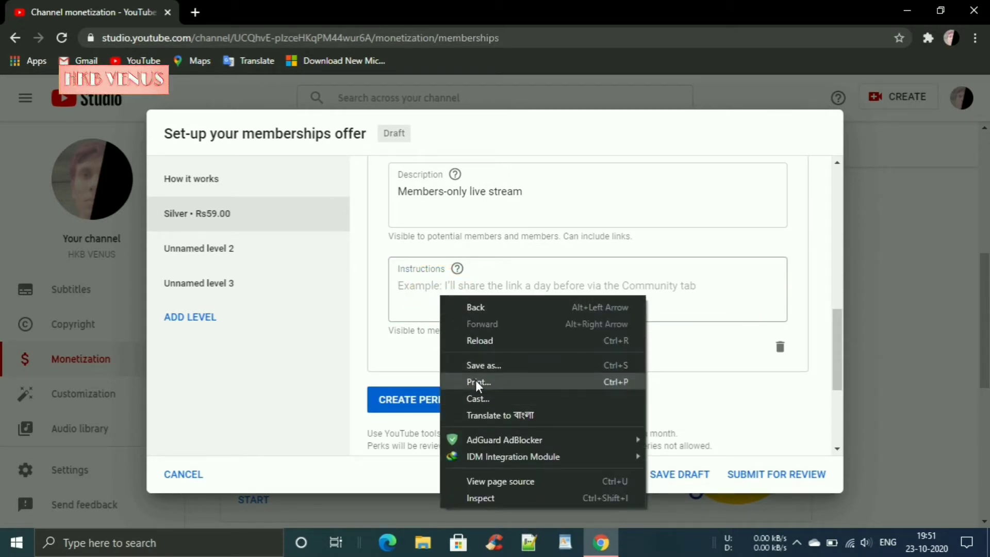
pyautogui.click(414, 309)
pyautogui.rightClick(418, 291)
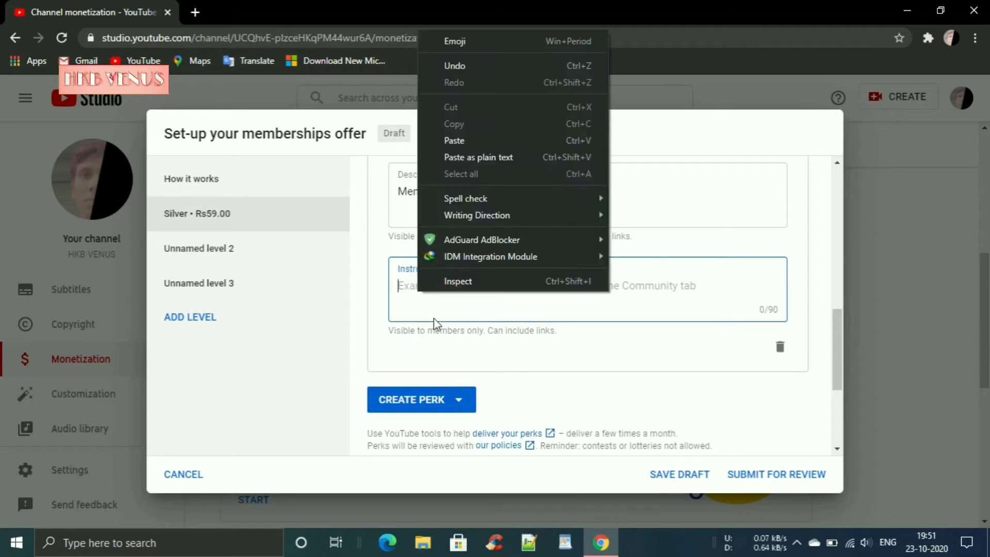
pyautogui.click(455, 141)
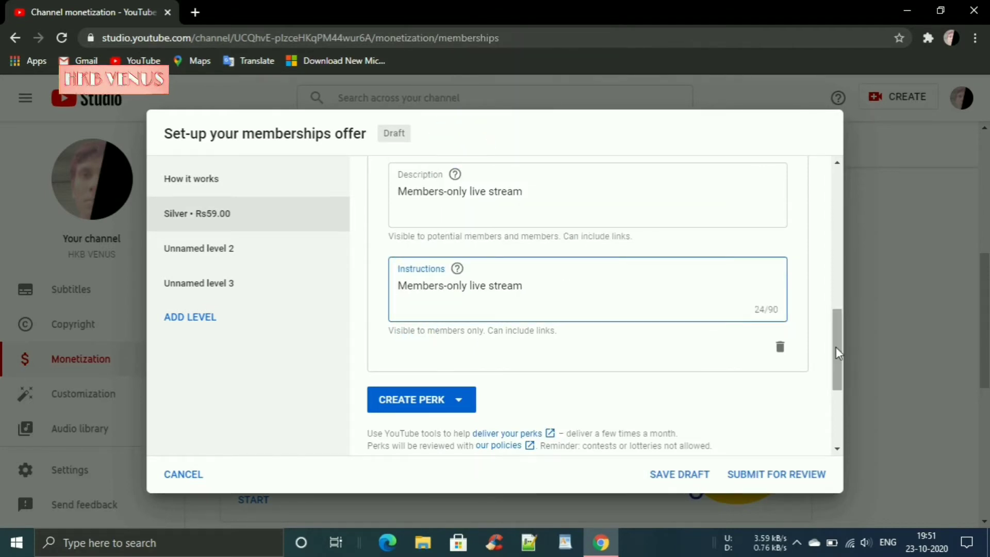
# Name the second membership level Gold and set its monthly price to Rs159.00
pyautogui.moveTo(836, 347); pyautogui.dragTo(827, 214)
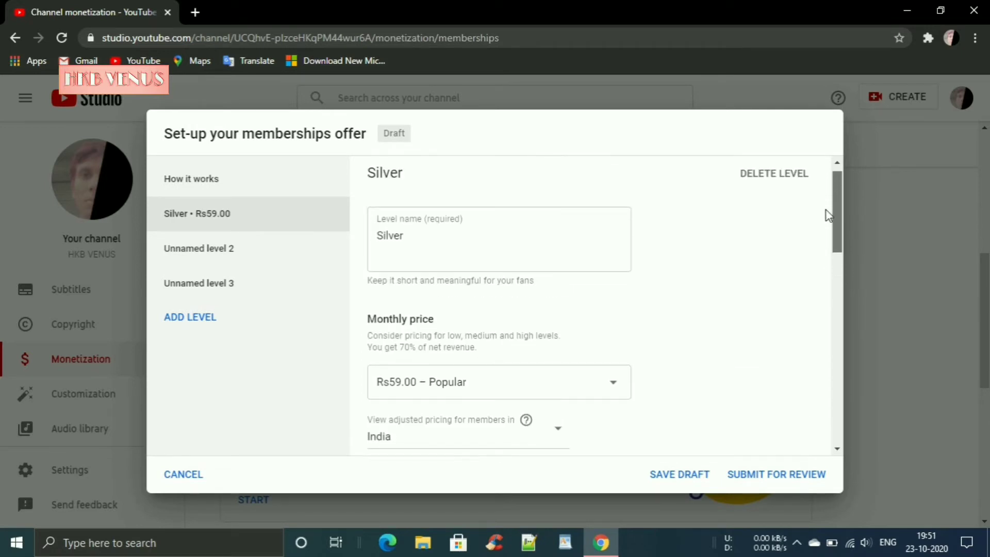
pyautogui.click(185, 247)
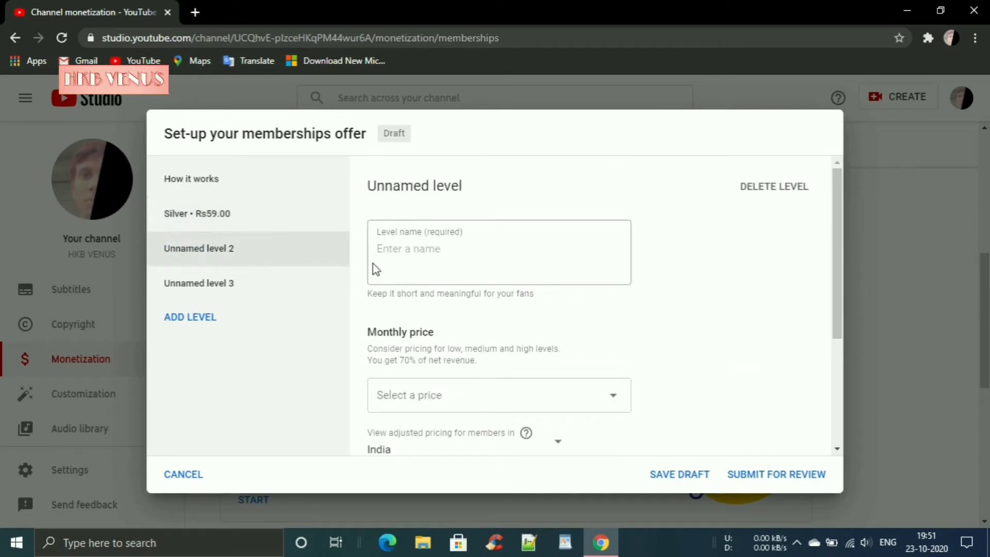
pyautogui.click(421, 255)
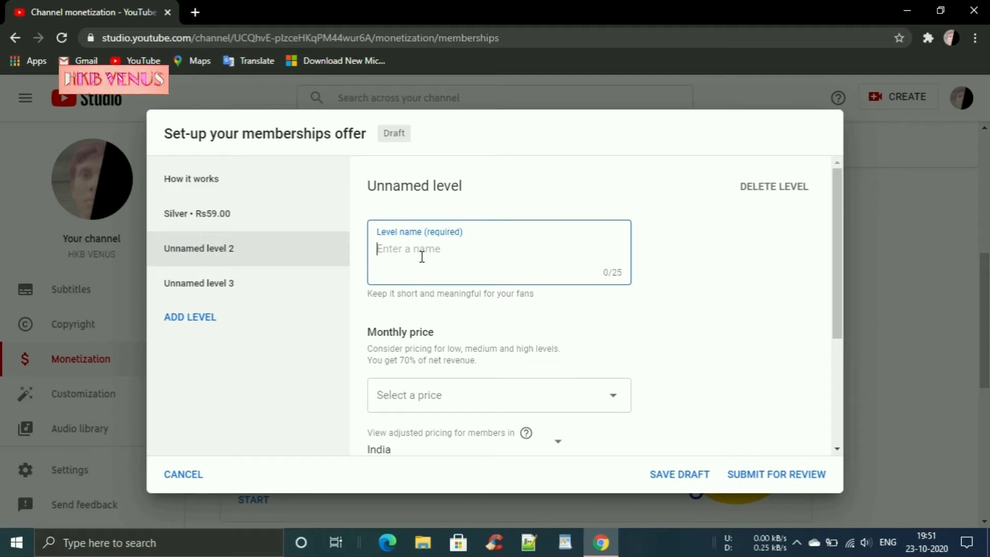
pyautogui.write('Gold')
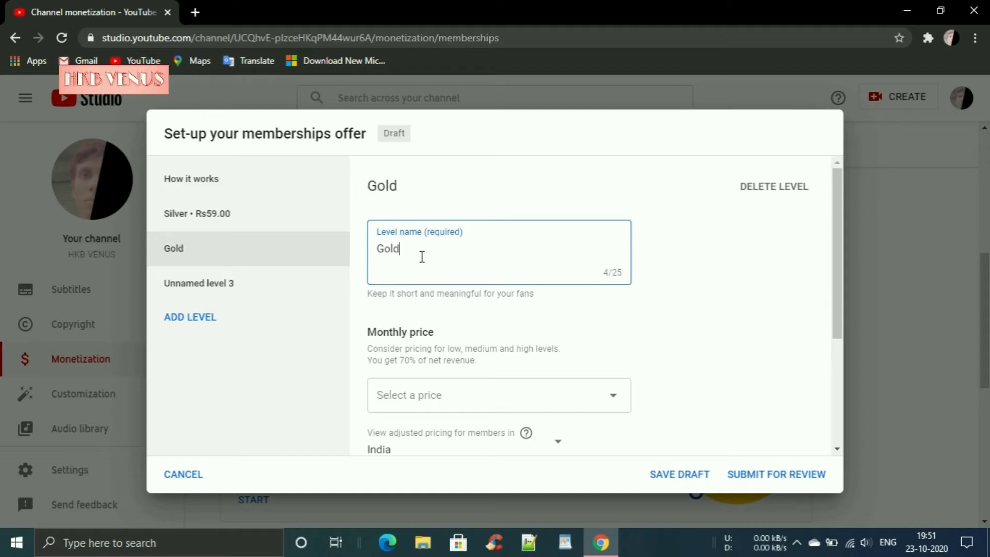
pyautogui.click(439, 408)
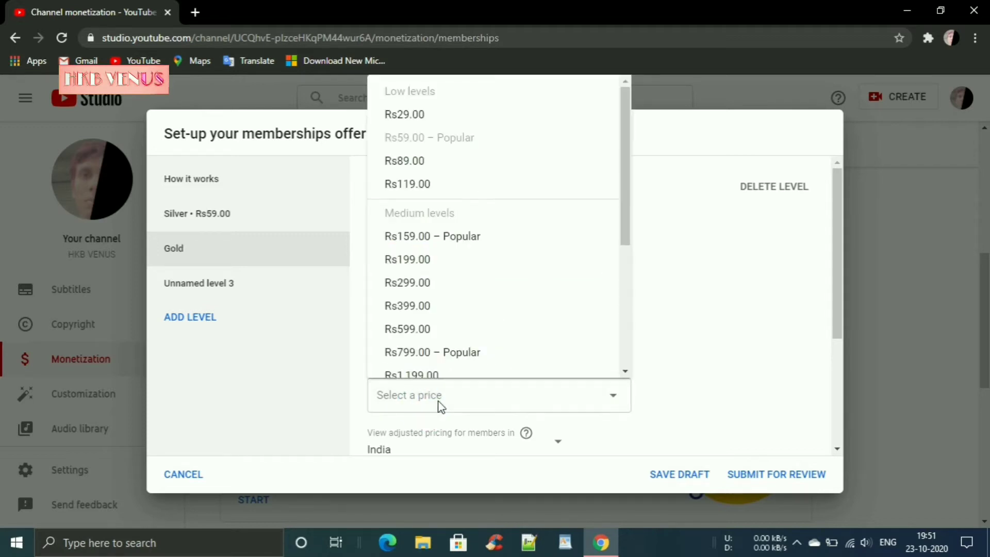
pyautogui.click(413, 238)
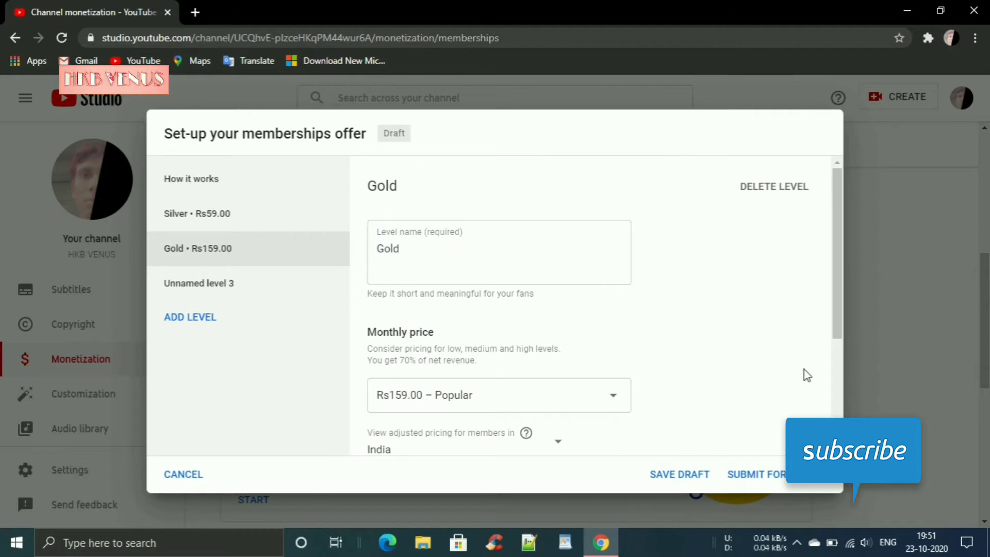
# Add the preset community perk "Access to members-only live chat" to the Gold level
pyautogui.click(837, 302)
pyautogui.moveTo(837, 302); pyautogui.dragTo(829, 416)
pyautogui.click(421, 394)
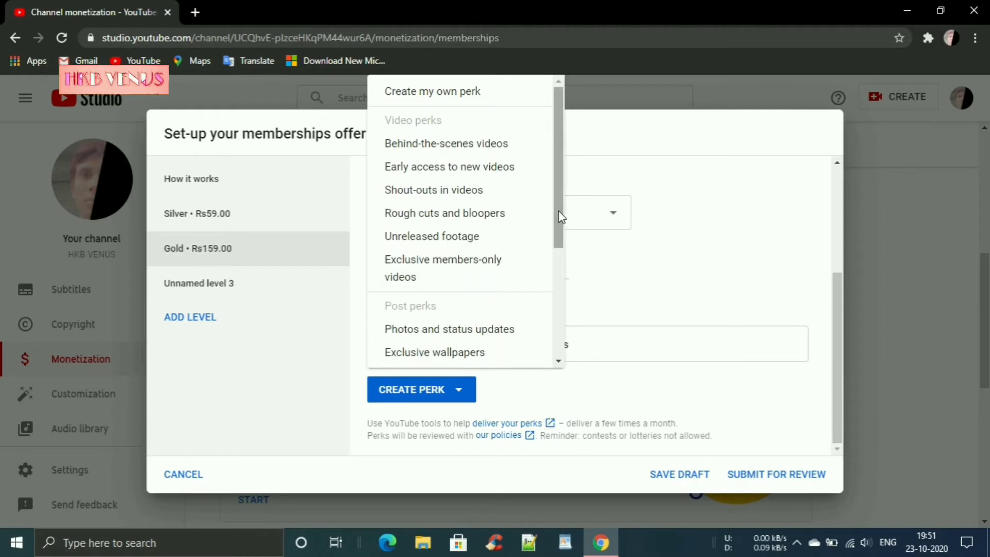
pyautogui.moveTo(557, 214); pyautogui.dragTo(553, 317)
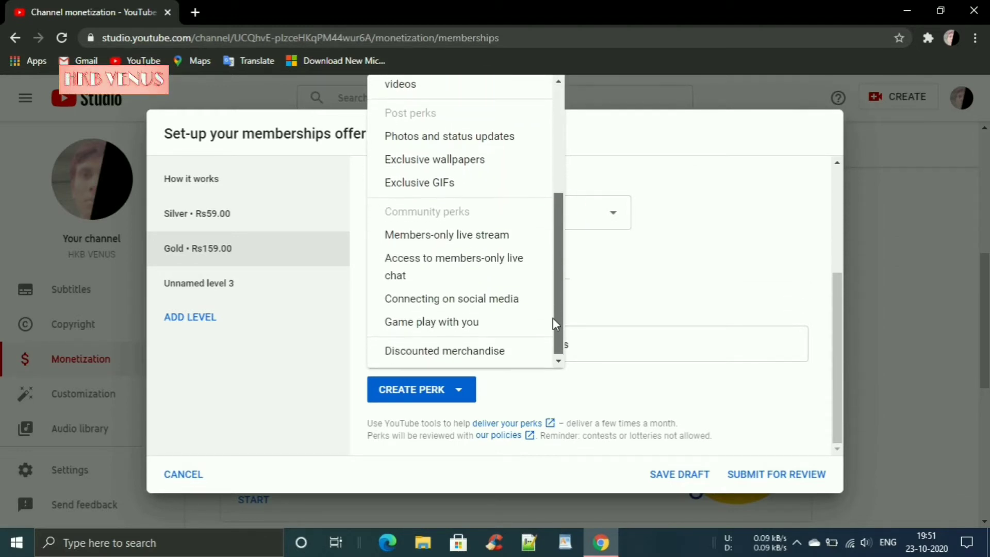
pyautogui.click(456, 266)
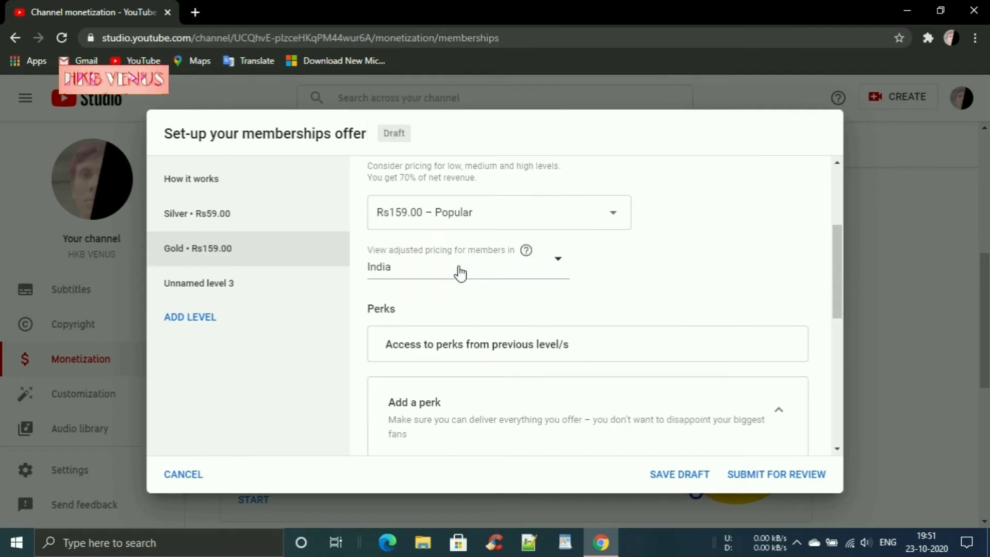
# Copy the Gold perk's title "Access to members-only live chat" into its description
pyautogui.moveTo(839, 282); pyautogui.dragTo(837, 340)
pyautogui.tripleClick(567, 307)
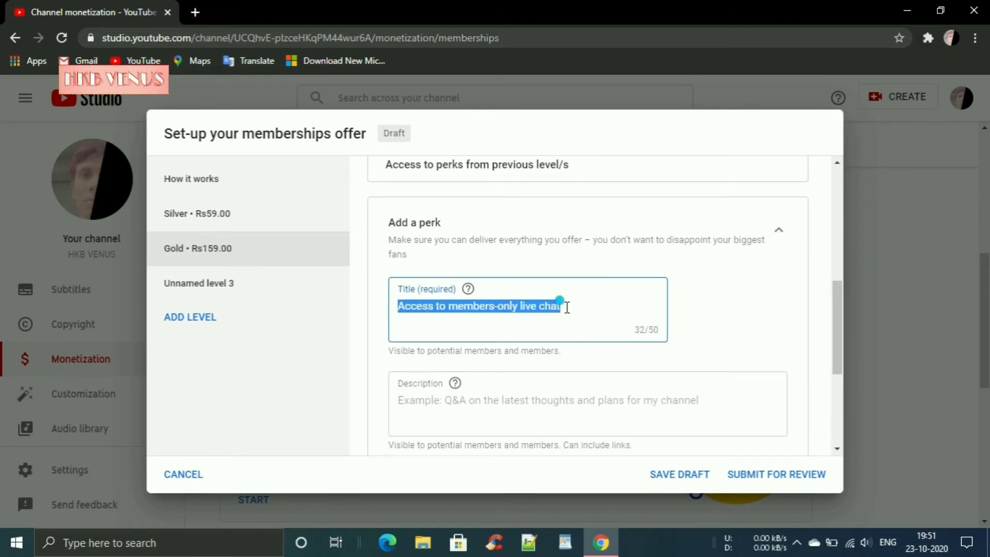
pyautogui.moveTo(567, 307); pyautogui.dragTo(495, 307)
pyautogui.rightClick(506, 310)
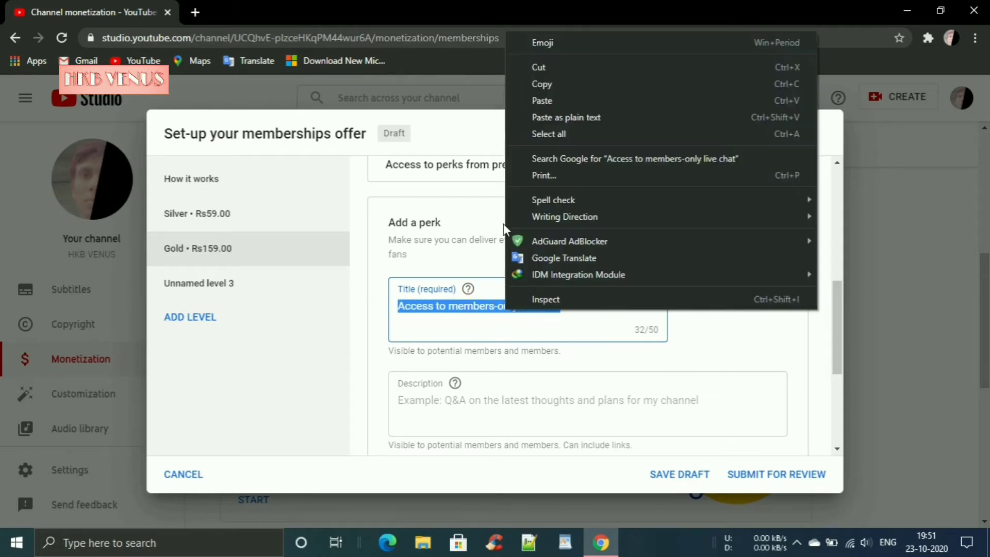
pyautogui.click(549, 85)
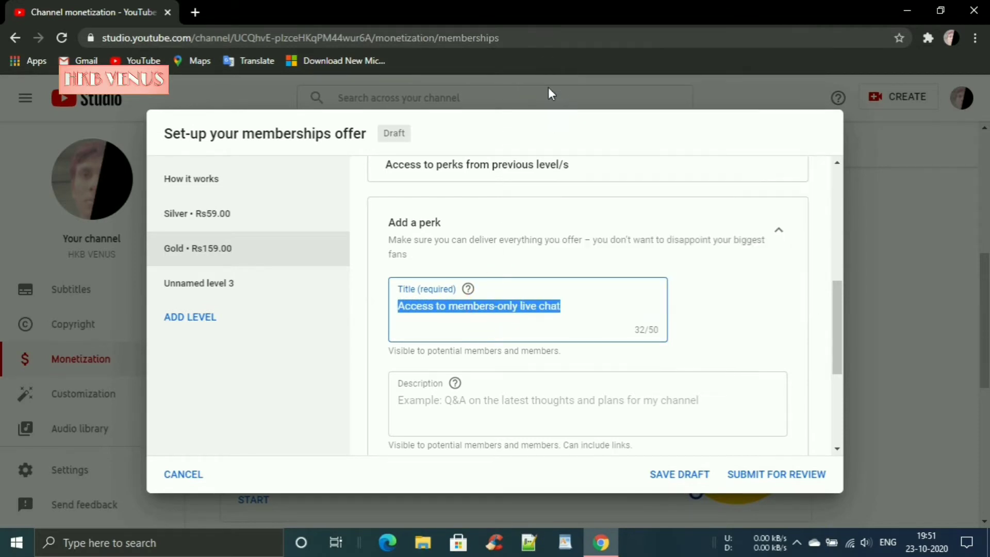
pyautogui.click(462, 420)
pyautogui.rightClick(459, 408)
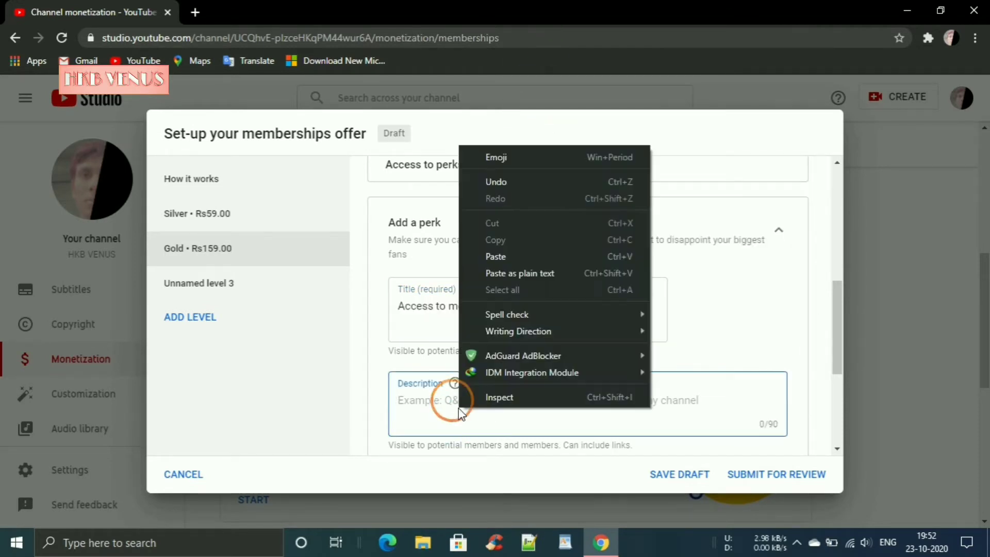
pyautogui.click(515, 257)
# Paste "Access to members-only live chat" into the Gold perk's instructions as well
pyautogui.moveTo(838, 312); pyautogui.dragTo(837, 366)
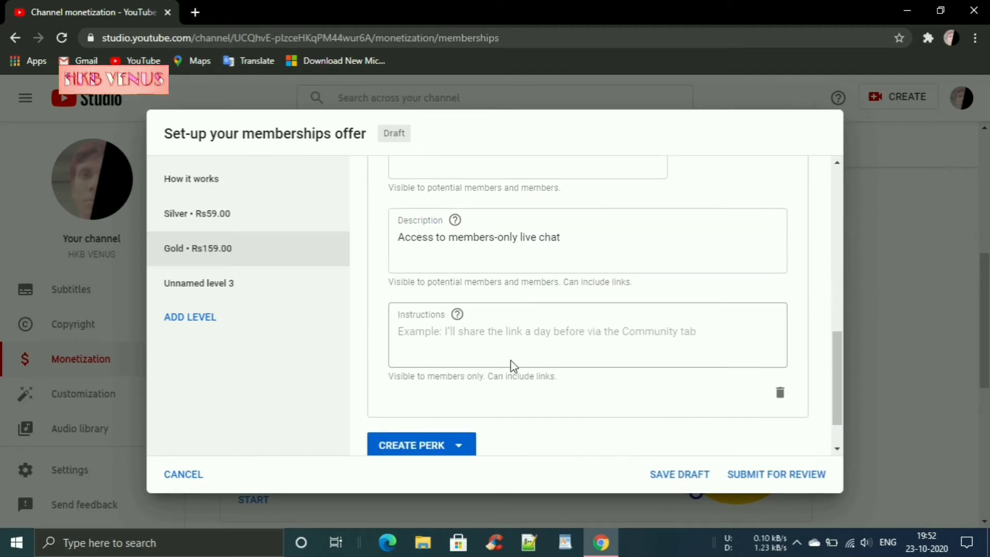
pyautogui.click(473, 346)
pyautogui.rightClick(474, 346)
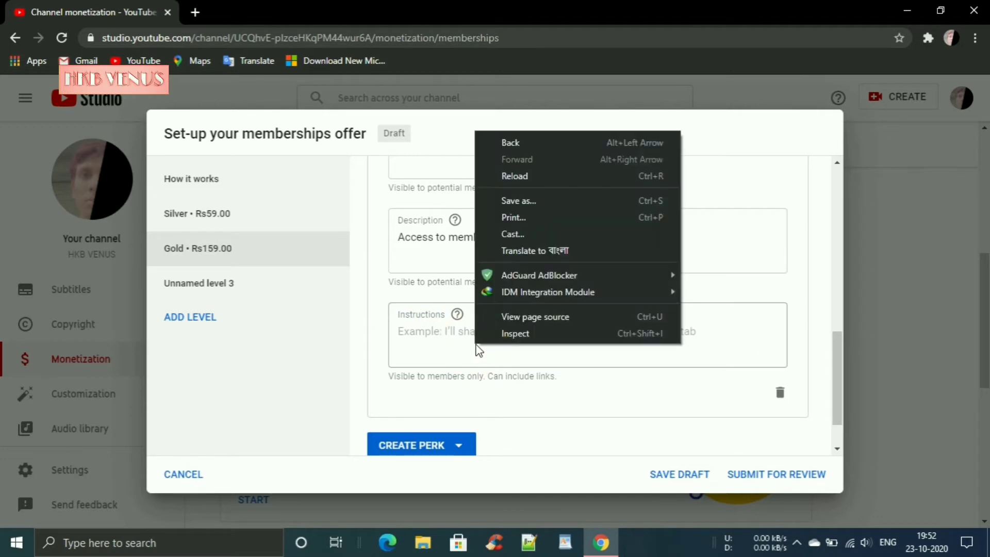
pyautogui.click(460, 348)
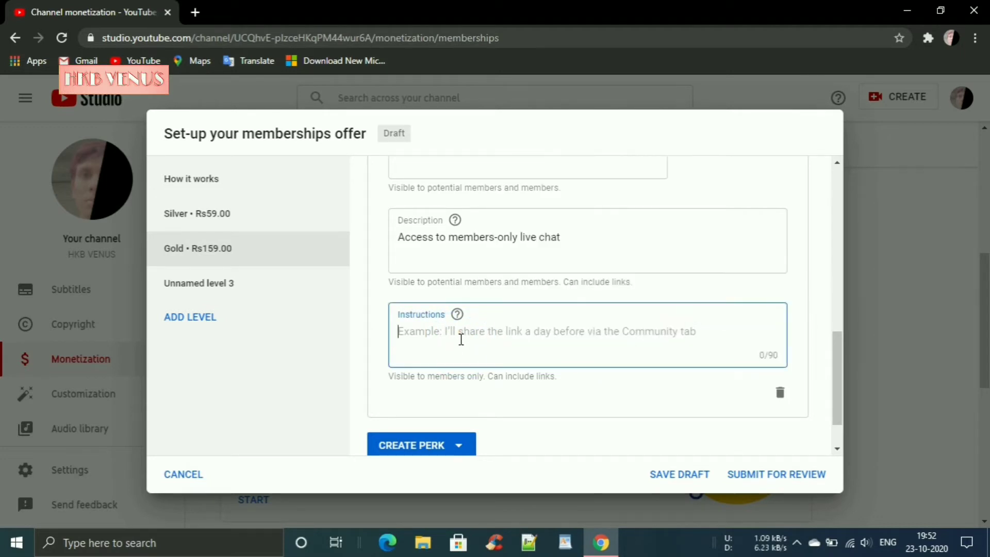
pyautogui.rightClick(459, 339)
pyautogui.click(496, 188)
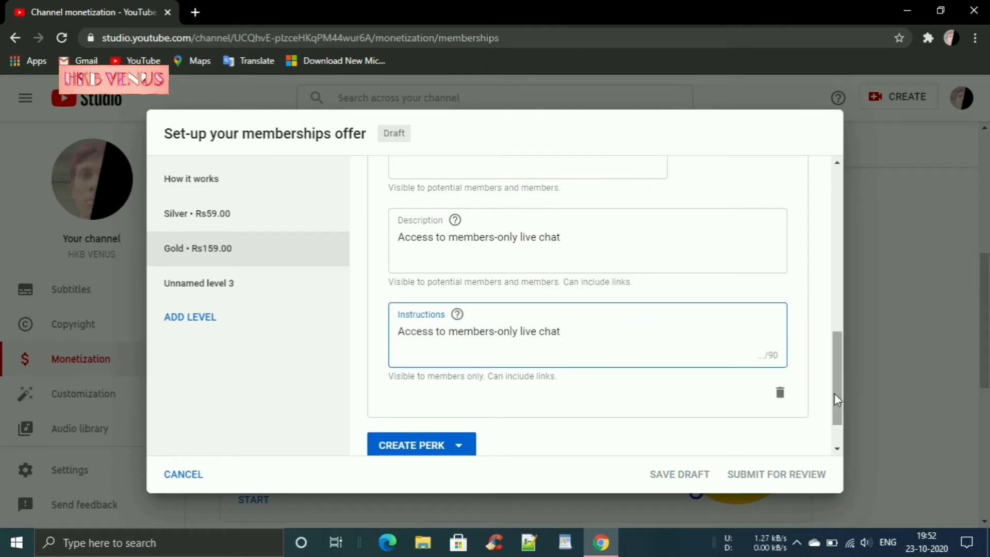
# Open the unnamed third membership level and name it Dimond
pyautogui.moveTo(834, 393); pyautogui.dragTo(836, 416)
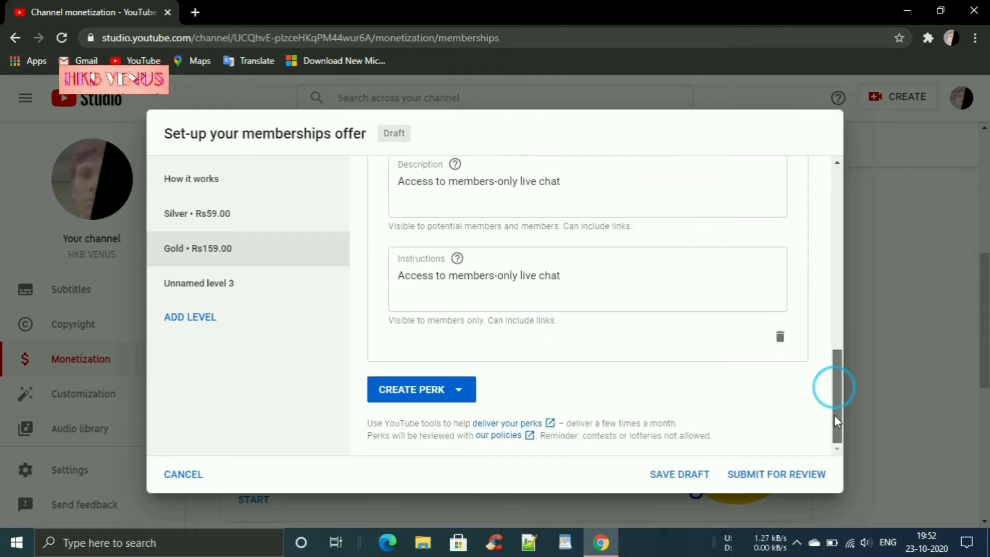
pyautogui.click(214, 289)
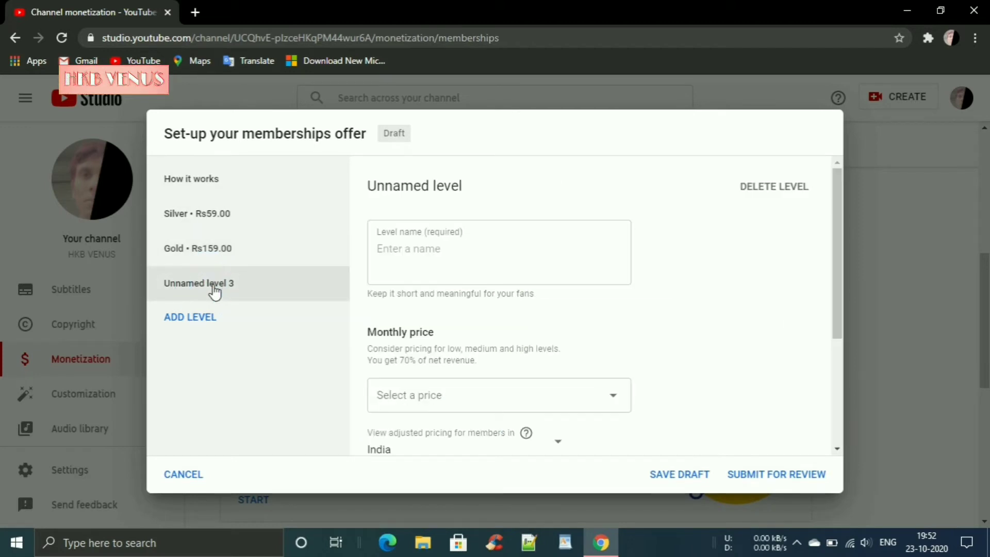
pyautogui.click(406, 263)
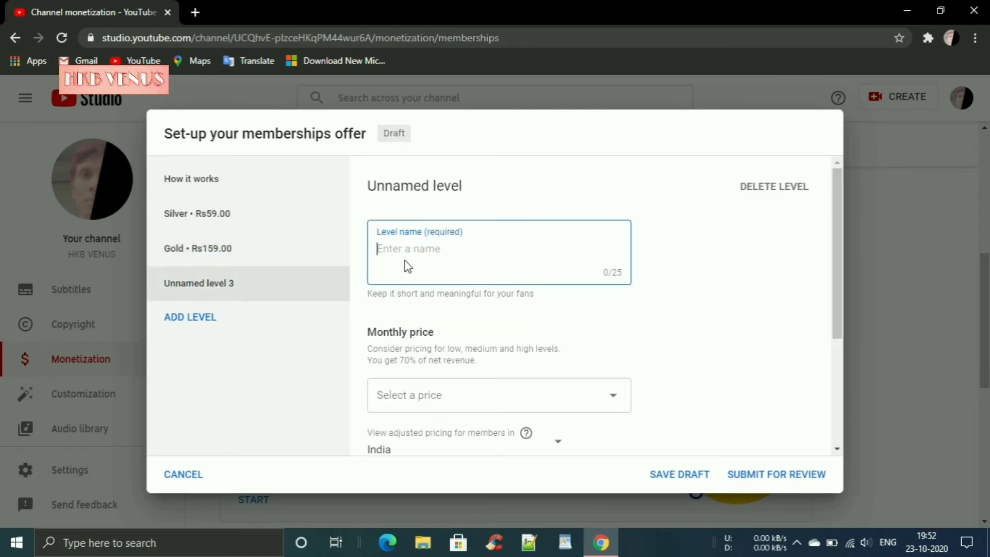
pyautogui.write('D')
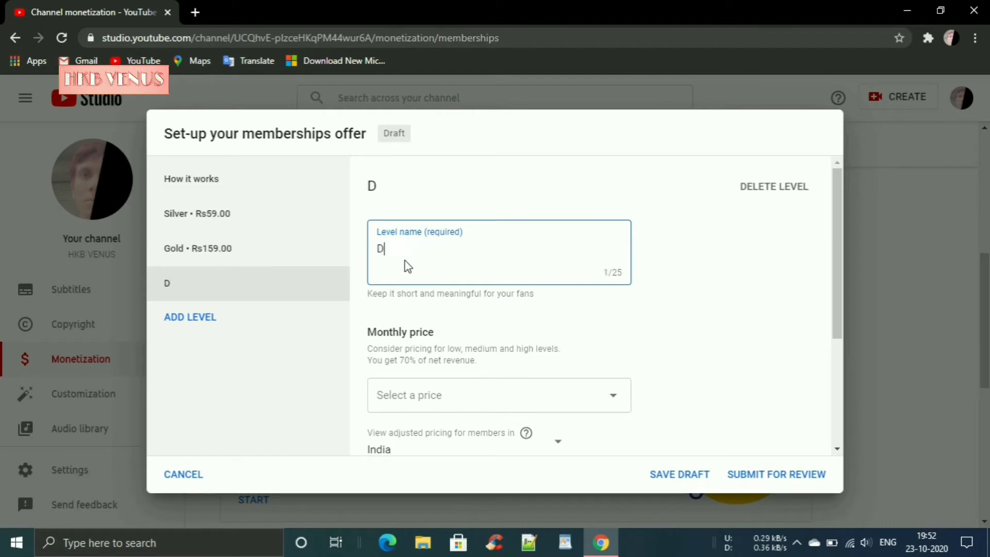
pyautogui.write('imond')
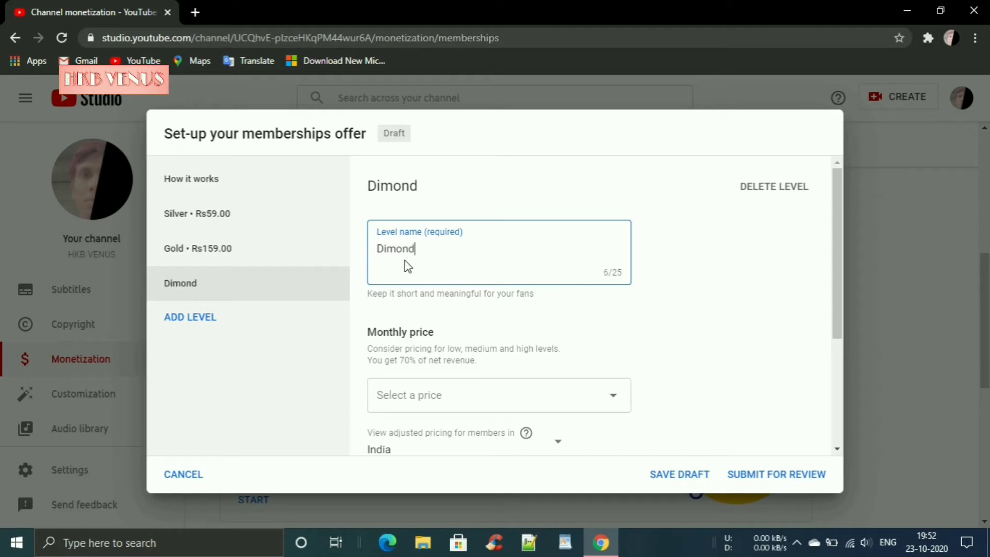
# Set the Dimond level's monthly price to Rs799.00
pyautogui.click(454, 404)
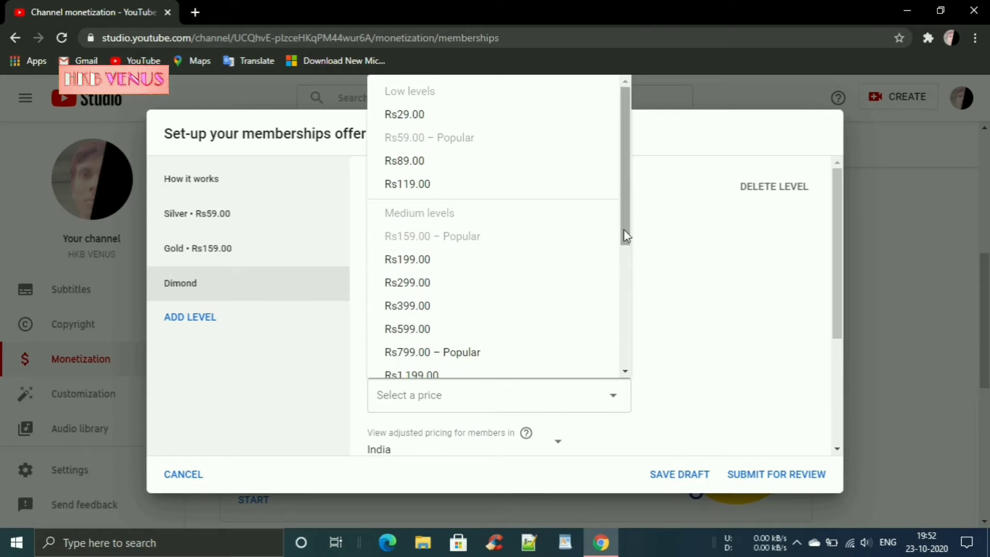
pyautogui.moveTo(625, 233); pyautogui.dragTo(626, 276)
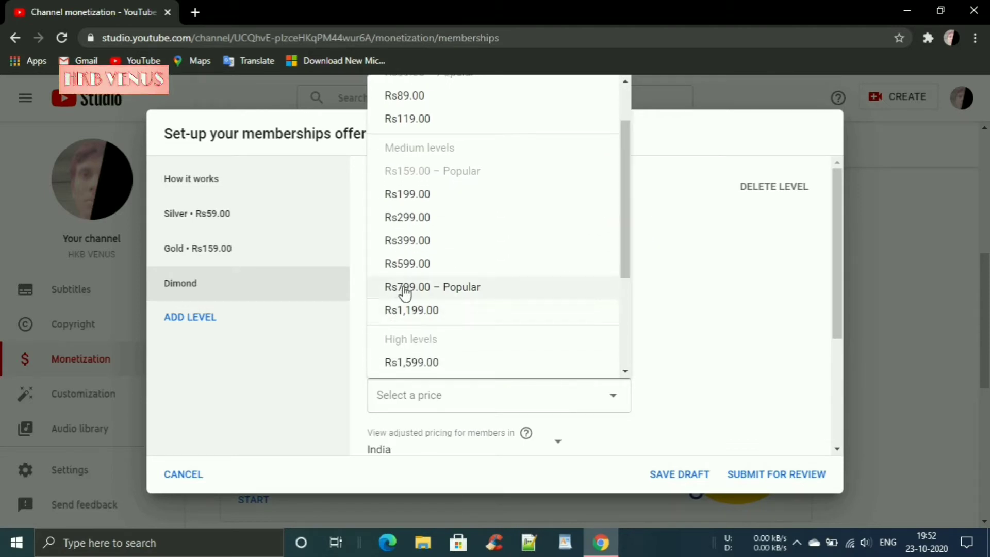
pyautogui.click(462, 289)
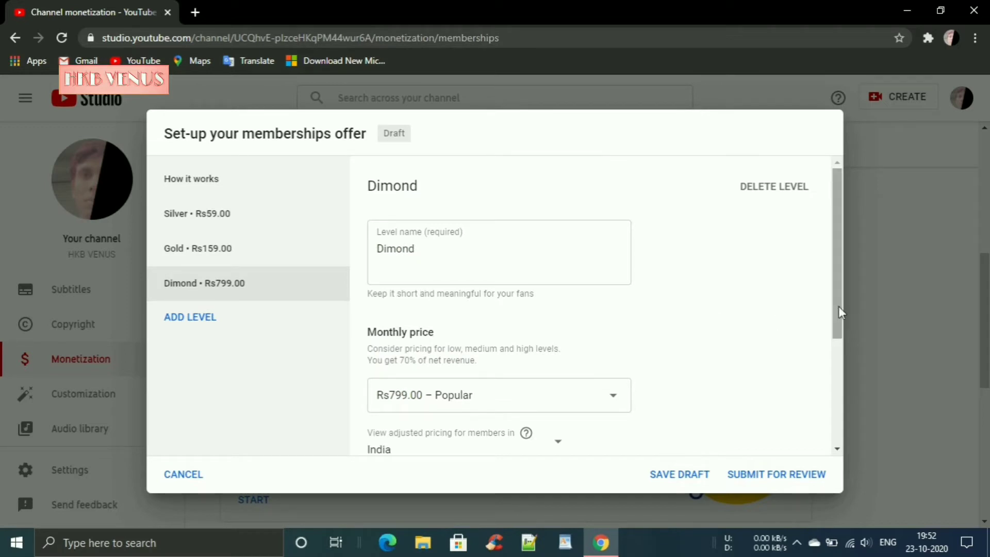
pyautogui.moveTo(839, 313); pyautogui.dragTo(830, 371)
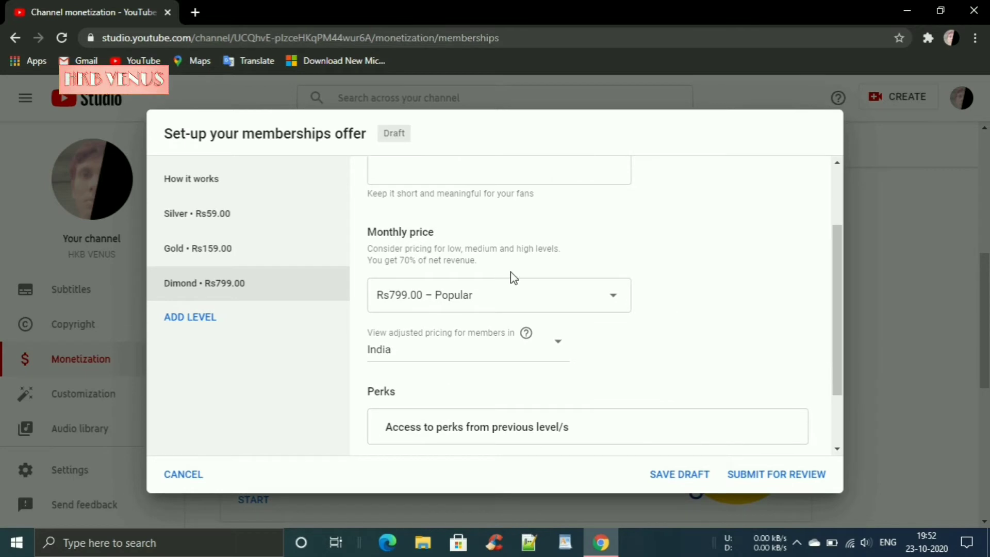
pyautogui.click(531, 299)
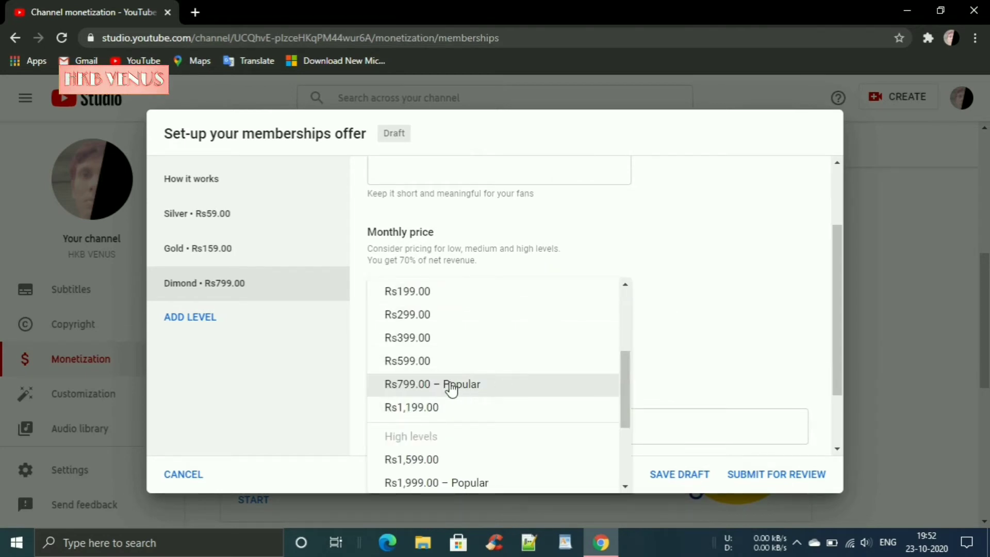
pyautogui.click(451, 386)
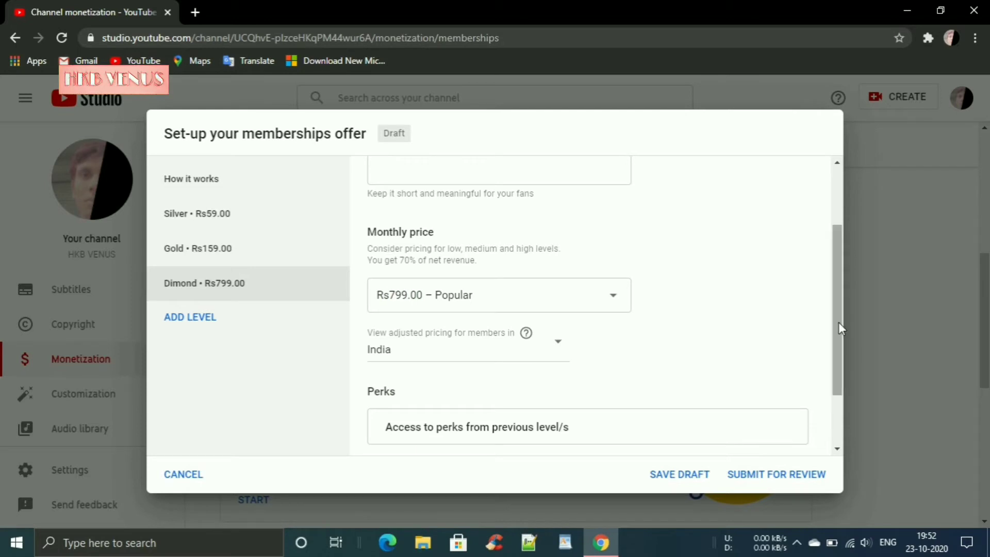
# Add the preset video perk "Behind-the-scenes videos" to the Dimond level
pyautogui.moveTo(840, 328); pyautogui.dragTo(834, 383)
pyautogui.click(412, 389)
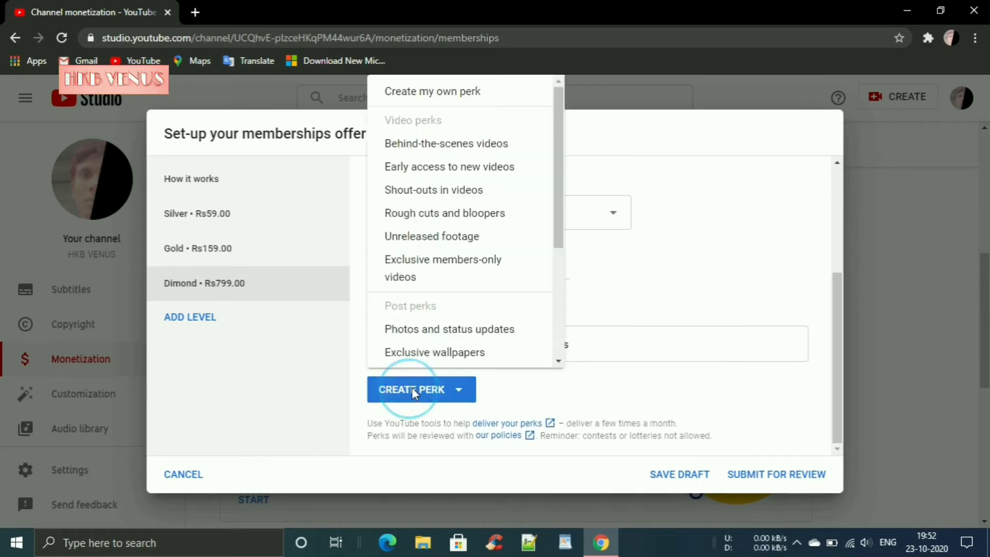
pyautogui.click(420, 147)
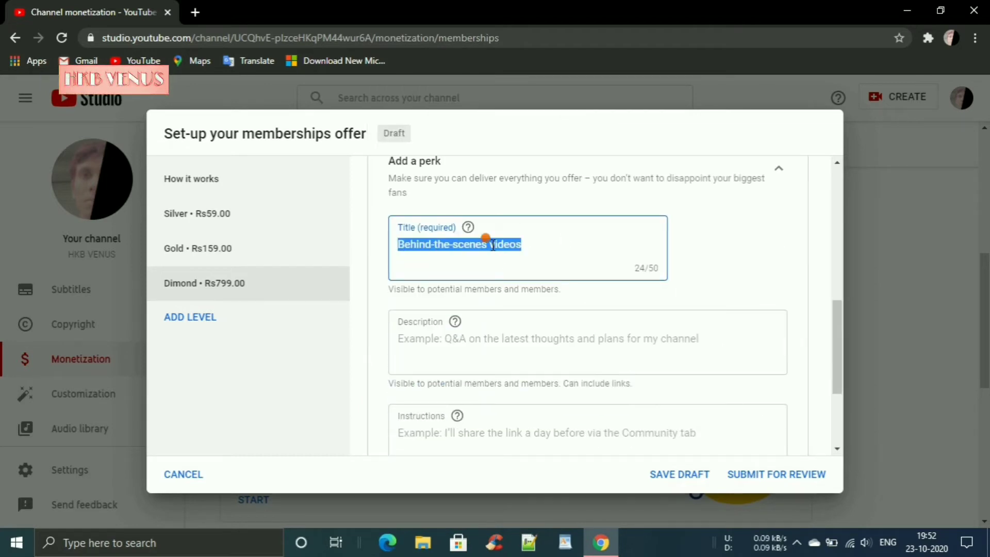
# Copy the perk title "Behind-the-scenes videos" into that perk's description
pyautogui.rightClick(493, 244)
pyautogui.click(524, 299)
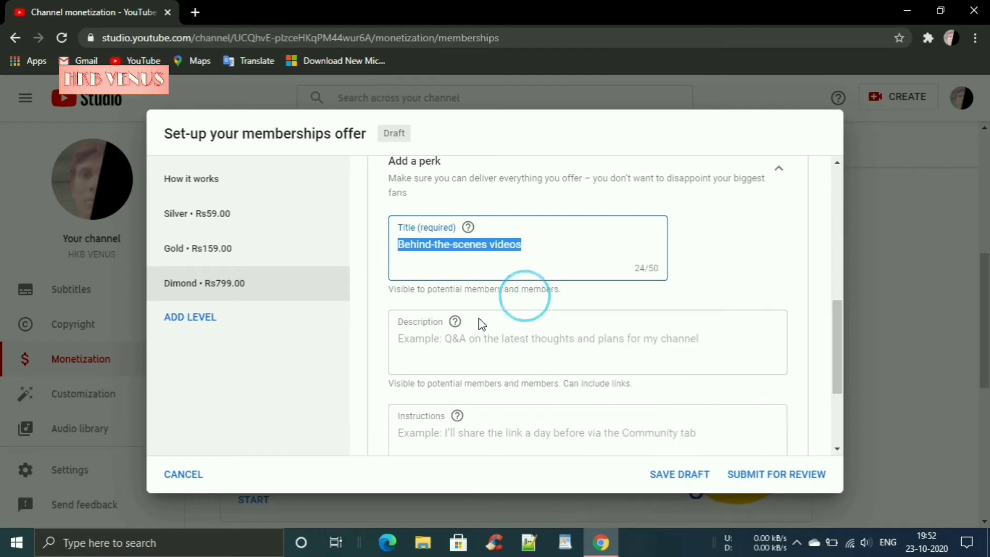
pyautogui.click(436, 330)
pyautogui.rightClick(441, 334)
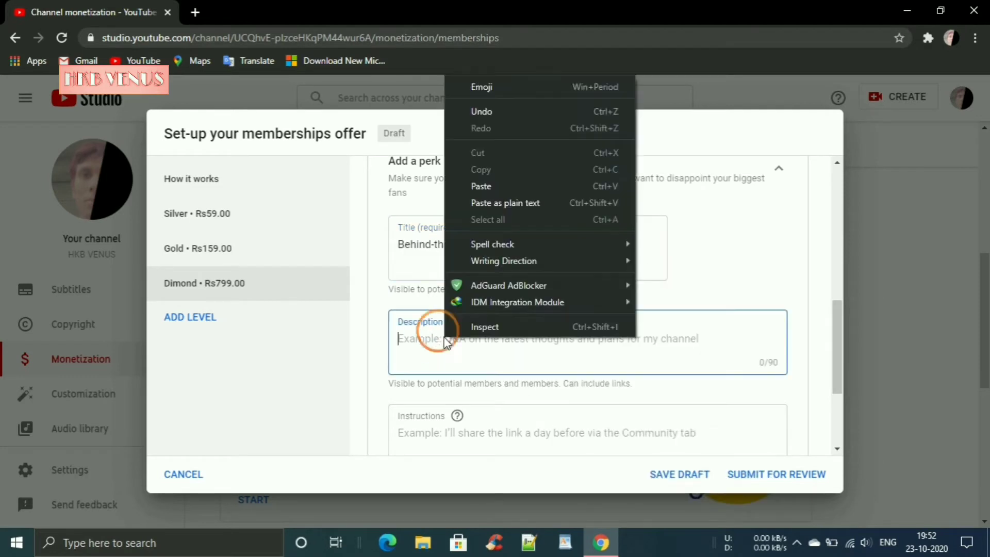
pyautogui.click(481, 187)
# Add the preset community perk "Access to members-only live chat" to the Dimond level as its second perk
pyautogui.moveTo(838, 332); pyautogui.dragTo(836, 385)
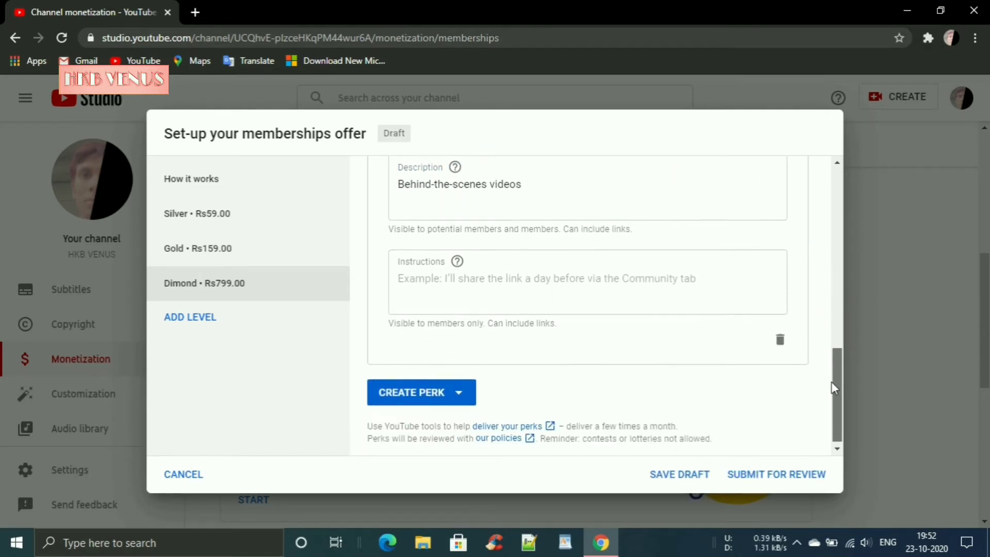
pyautogui.click(436, 393)
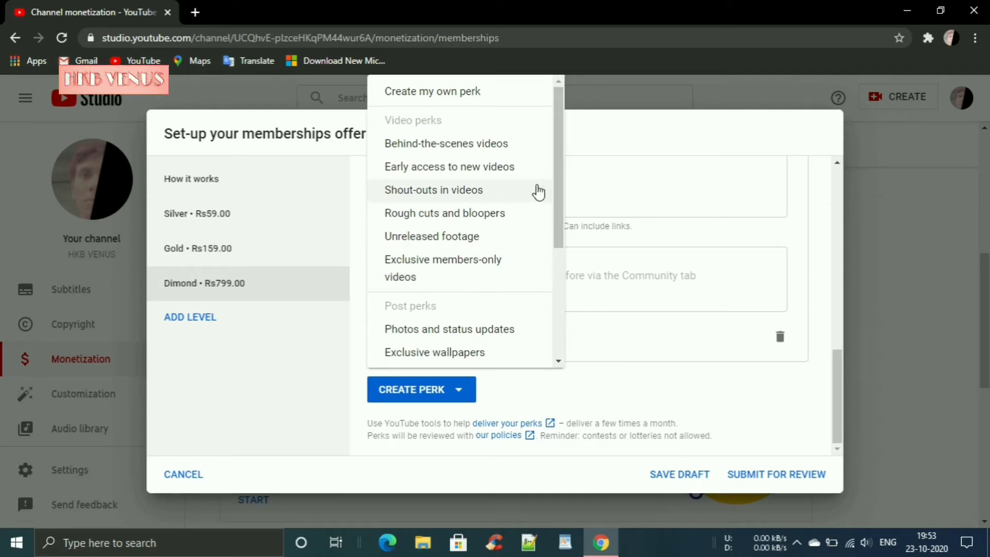
pyautogui.moveTo(560, 202); pyautogui.dragTo(549, 314)
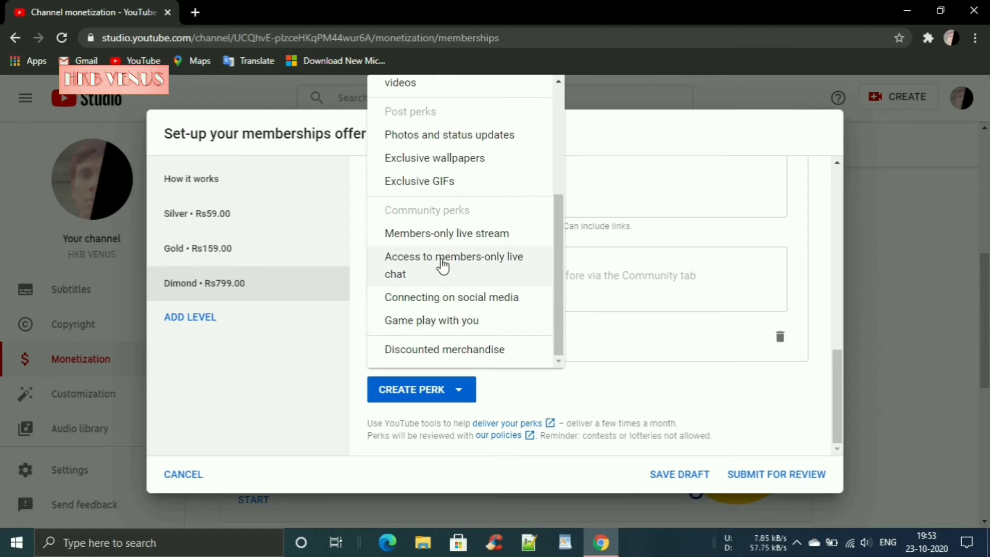
pyautogui.click(473, 271)
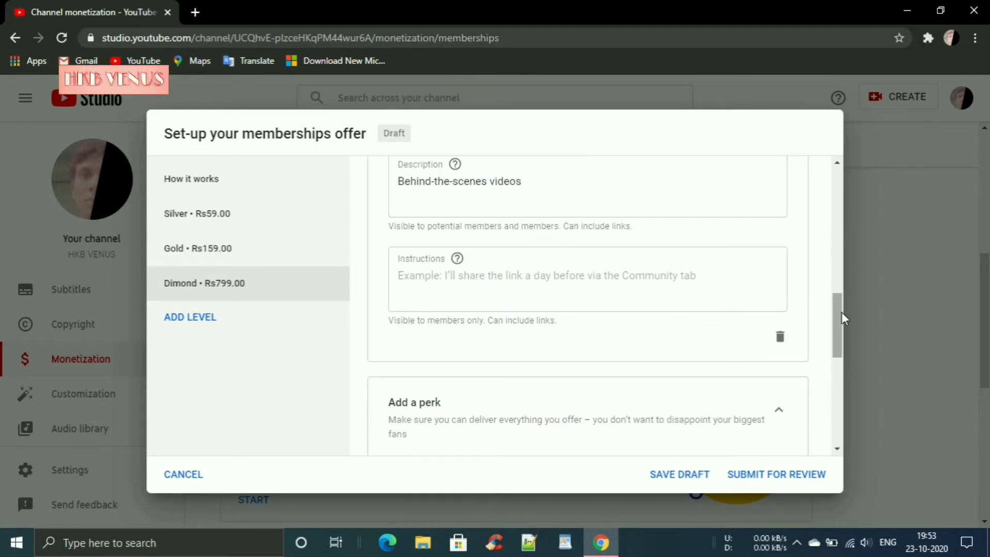
# Copy the second Dimond perk's title "Access to members-only live chat" into its description
pyautogui.moveTo(838, 323); pyautogui.dragTo(839, 342)
pyautogui.scroll(-4, 838, 336)
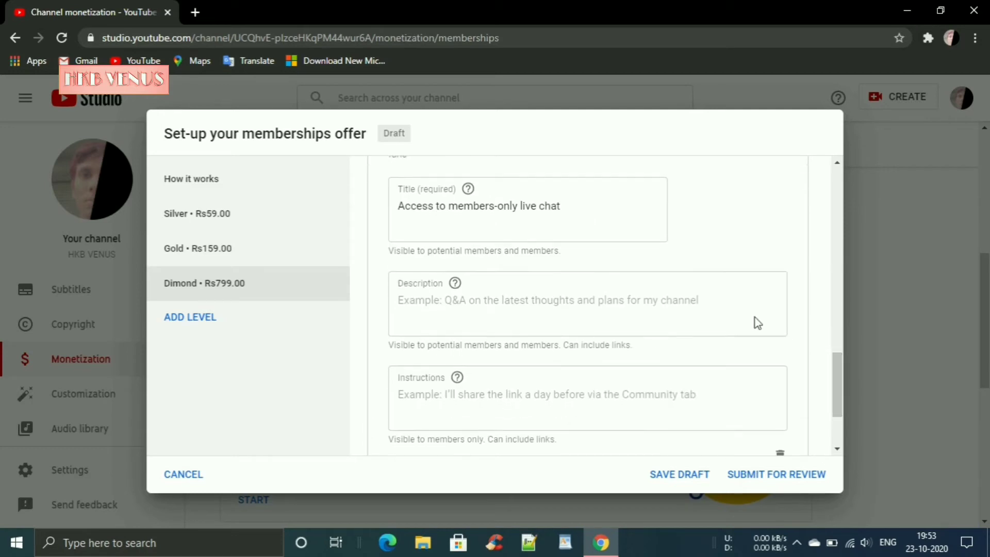
pyautogui.tripleClick(564, 203)
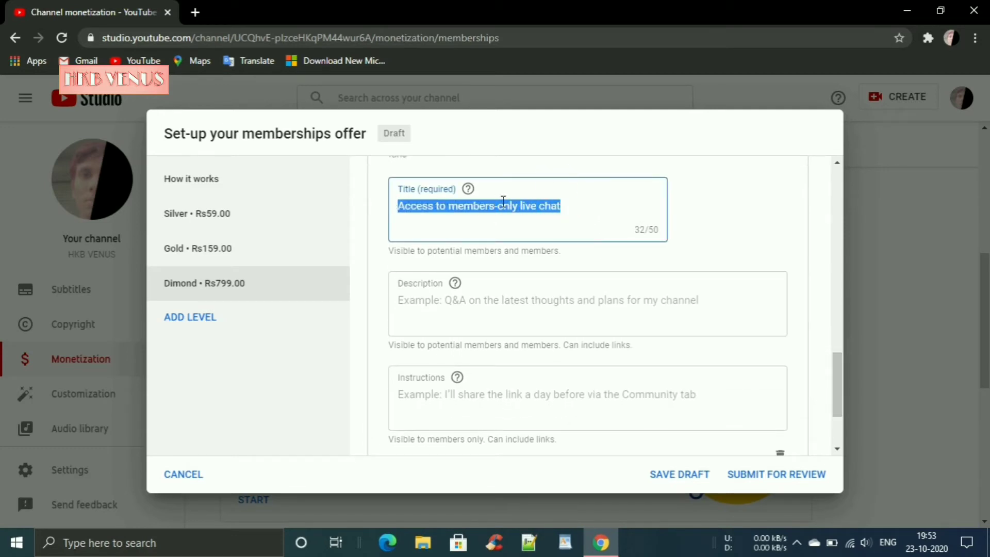
pyautogui.rightClick(525, 203)
pyautogui.click(556, 256)
pyautogui.click(428, 319)
pyautogui.rightClick(431, 313)
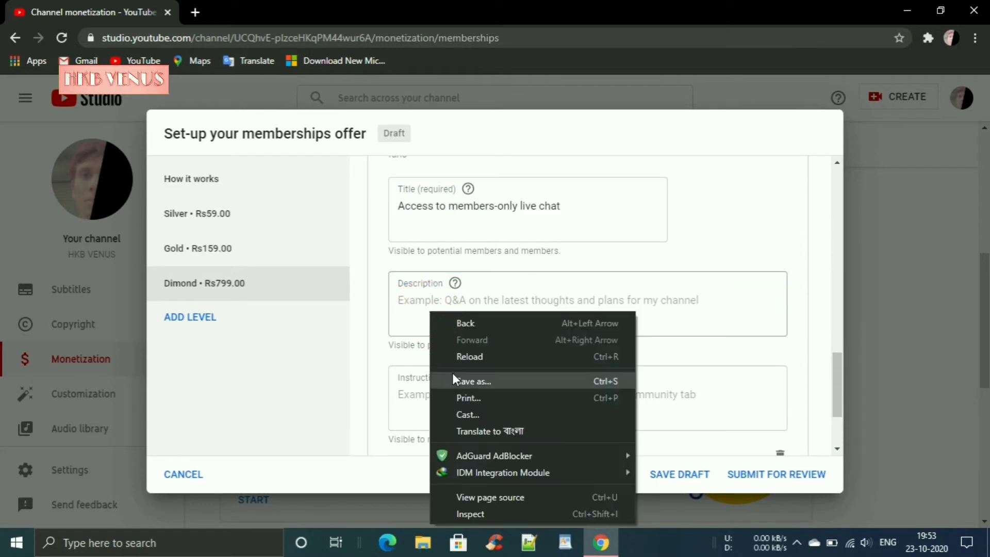
pyautogui.click(410, 317)
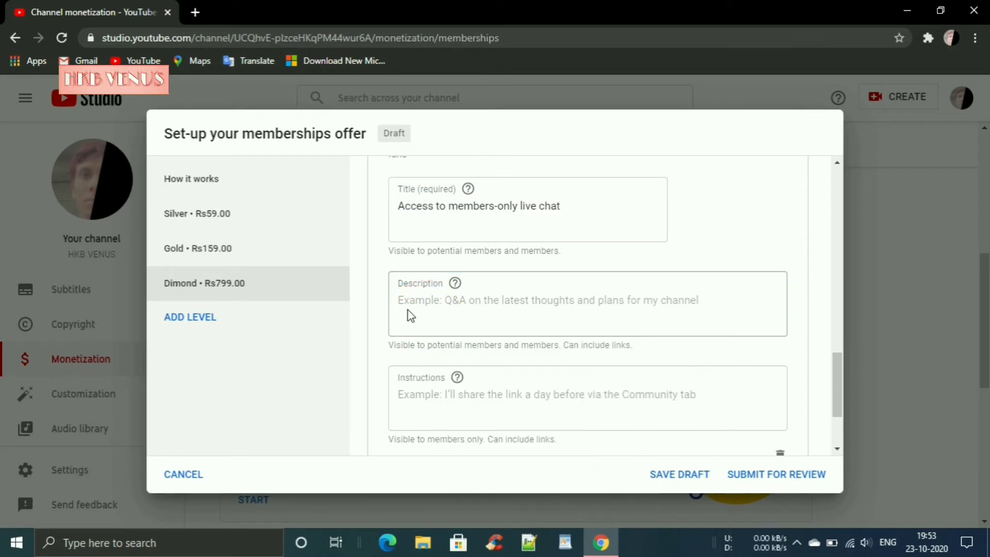
pyautogui.click(404, 300)
pyautogui.rightClick(409, 305)
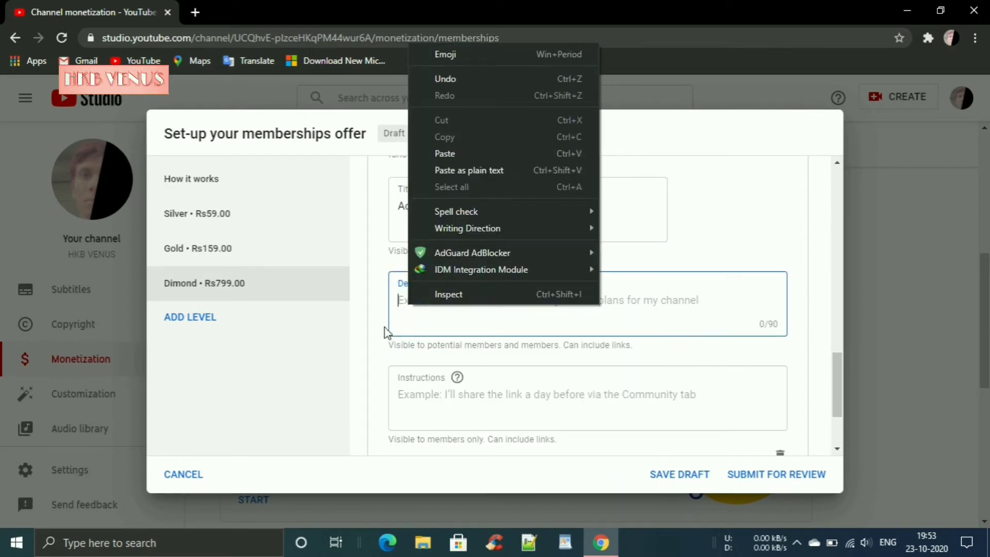
pyautogui.click(467, 155)
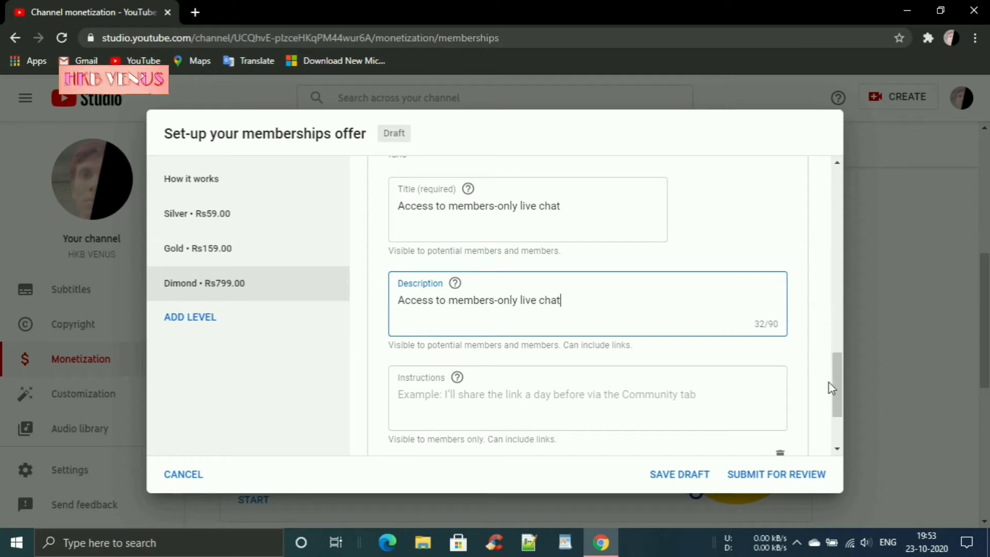
# Add the preset video perk "Shout-outs in videos" to the Dimond level as its third perk
pyautogui.moveTo(841, 381); pyautogui.dragTo(842, 410)
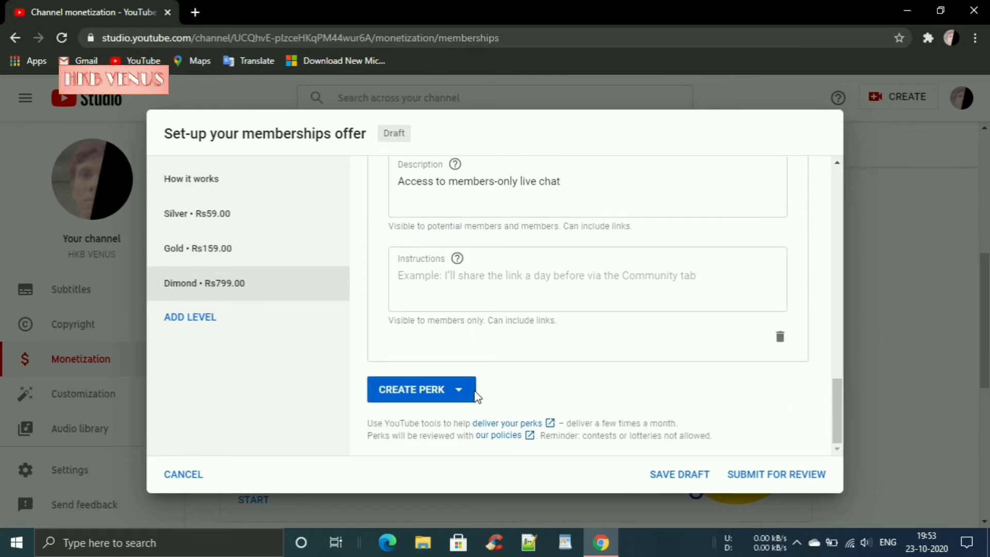
pyautogui.click(426, 402)
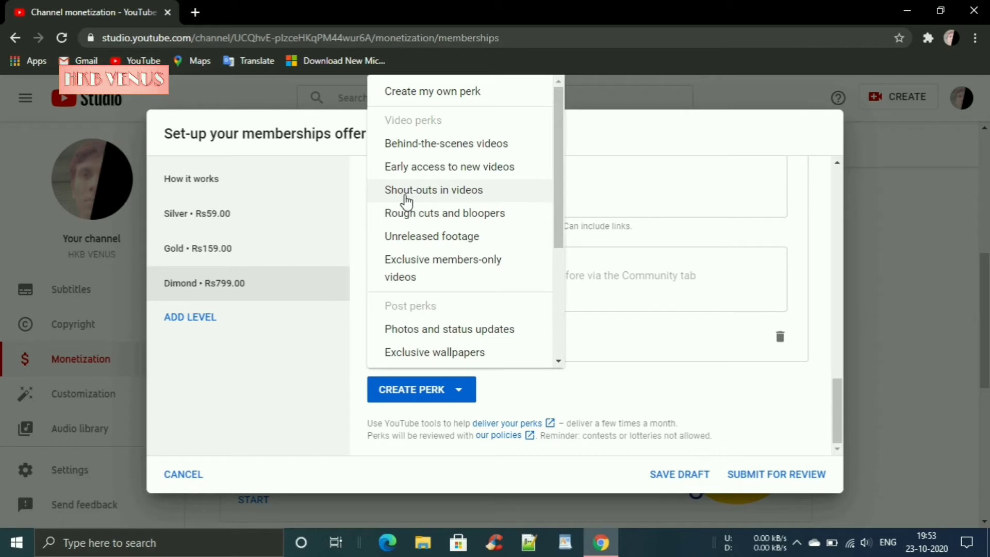
pyautogui.click(444, 191)
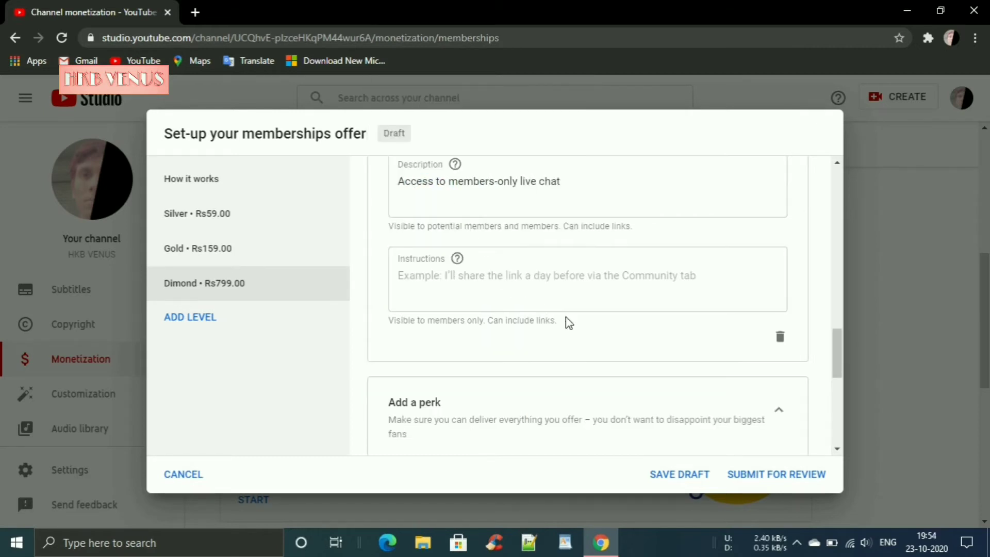
# Copy the third Dimond perk's title "Shout-outs in videos" into its description
pyautogui.moveTo(838, 350); pyautogui.dragTo(842, 384)
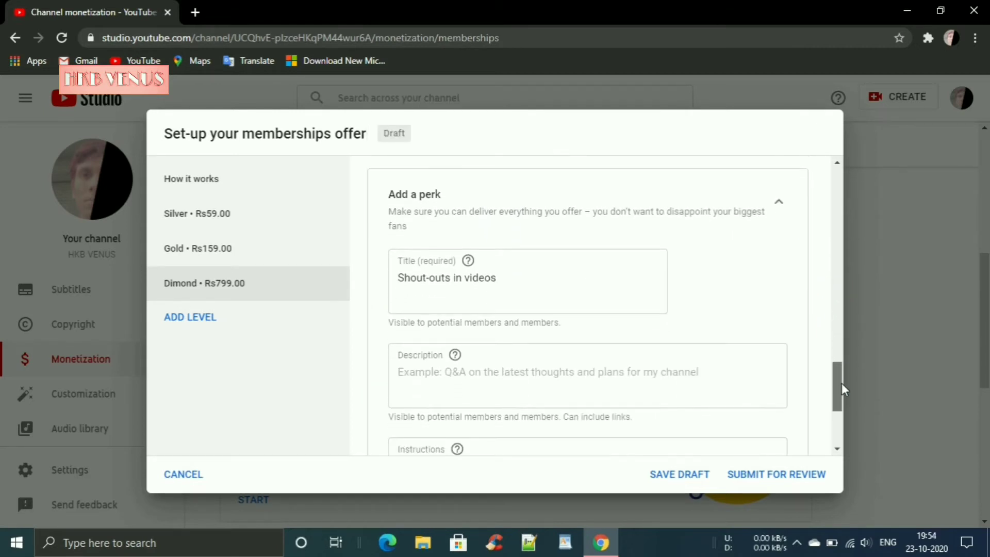
pyautogui.tripleClick(498, 278)
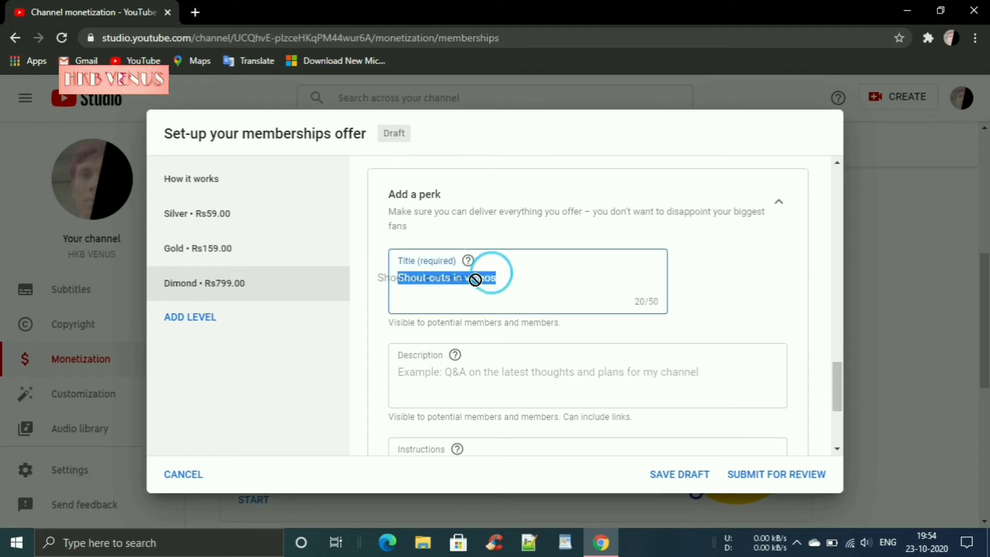
pyautogui.rightClick(455, 252)
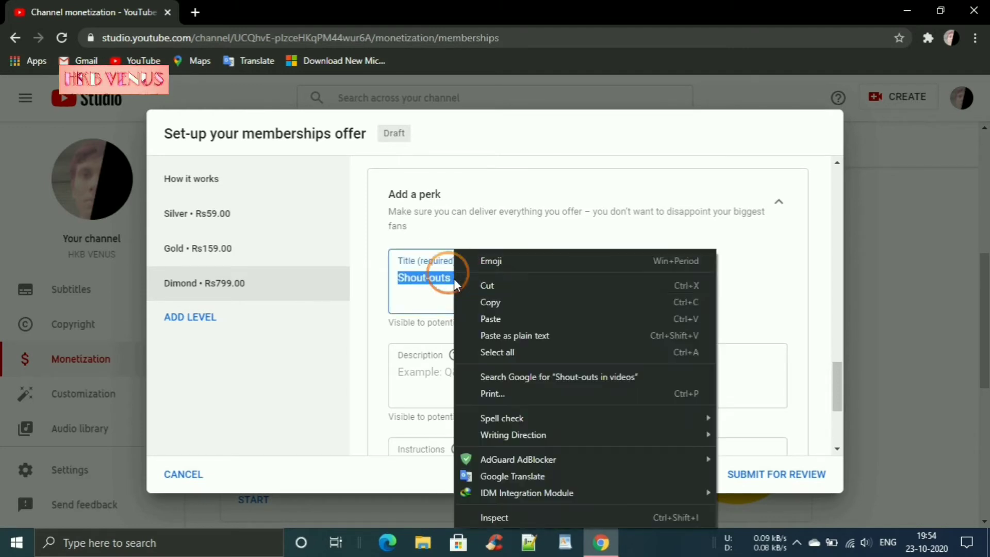
pyautogui.click(490, 303)
pyautogui.click(420, 372)
pyautogui.rightClick(425, 382)
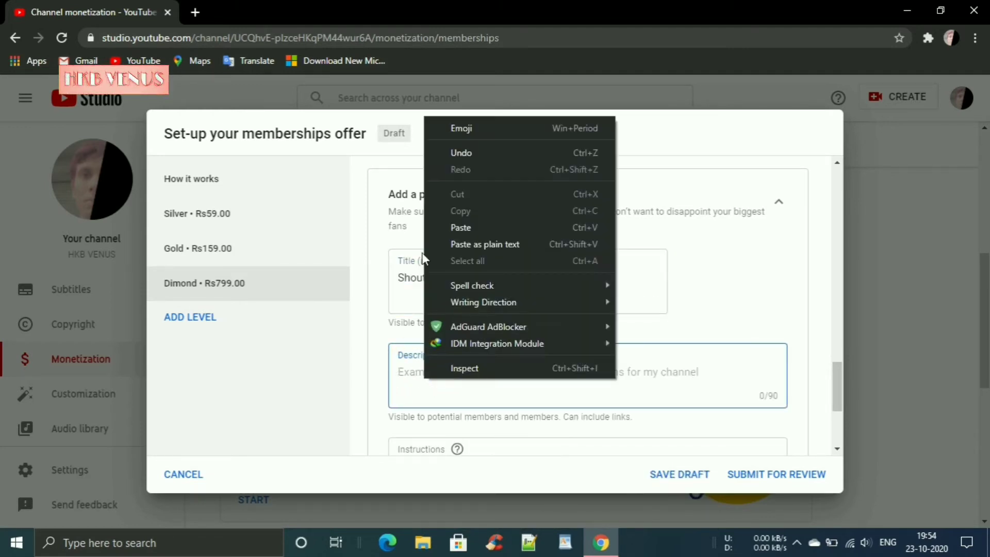
pyautogui.click(460, 227)
pyautogui.moveTo(836, 374); pyautogui.dragTo(836, 413)
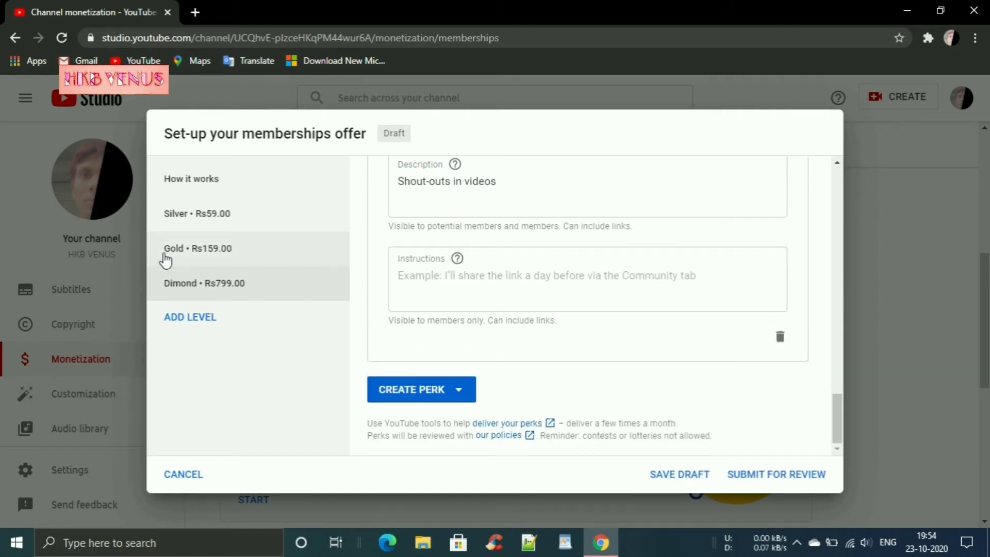
# Review the monthly prices and perks entered for the Silver, Gold and Dimond levels
pyautogui.click(227, 224)
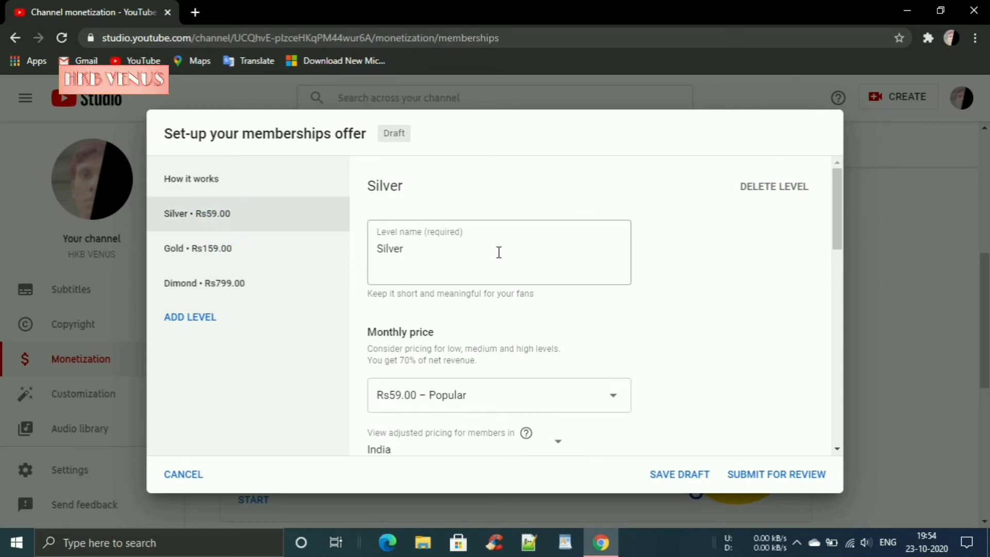
pyautogui.scroll(-2, 479, 289)
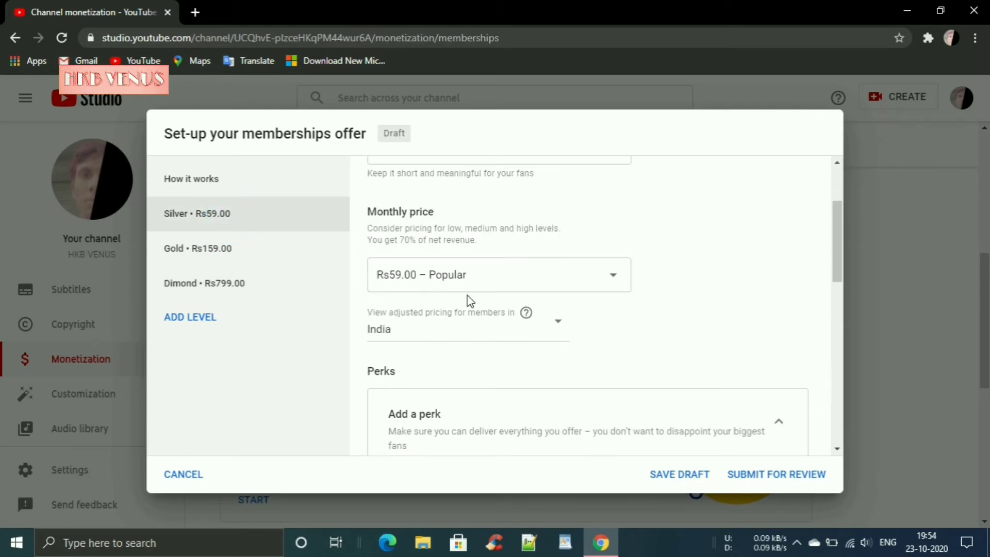
pyautogui.scroll(-2, 496, 317)
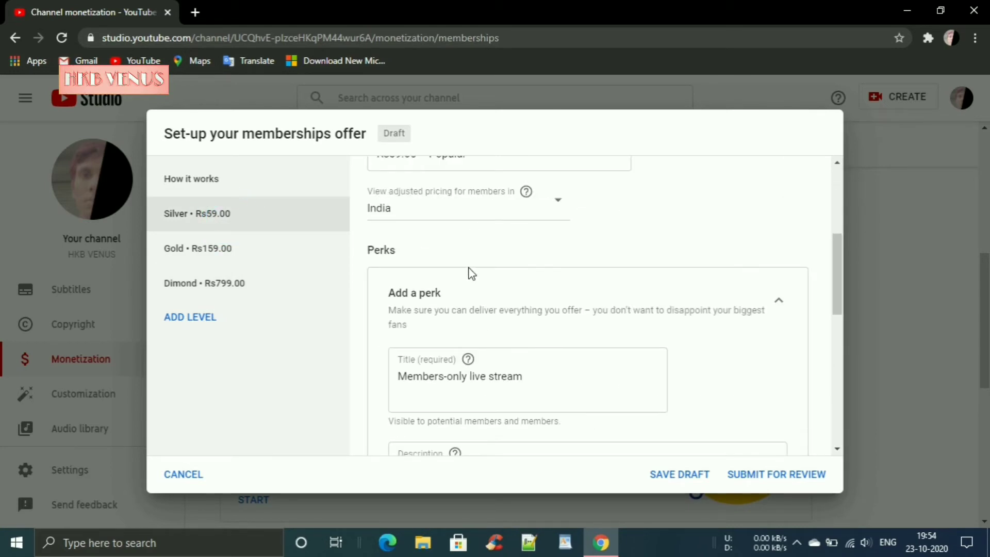
pyautogui.scroll(-2, 489, 346)
pyautogui.scroll(2, 479, 335)
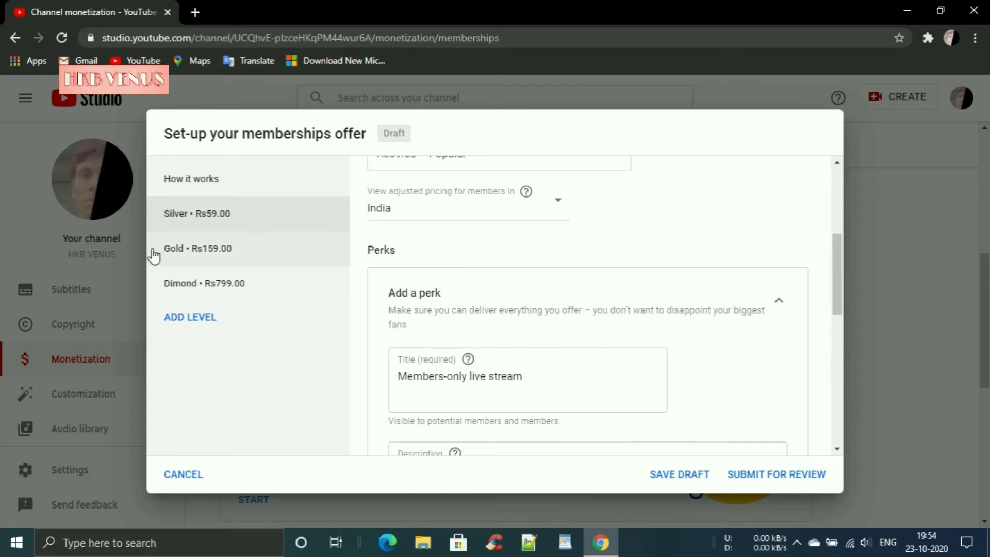
pyautogui.click(206, 251)
pyautogui.scroll(-4, 527, 292)
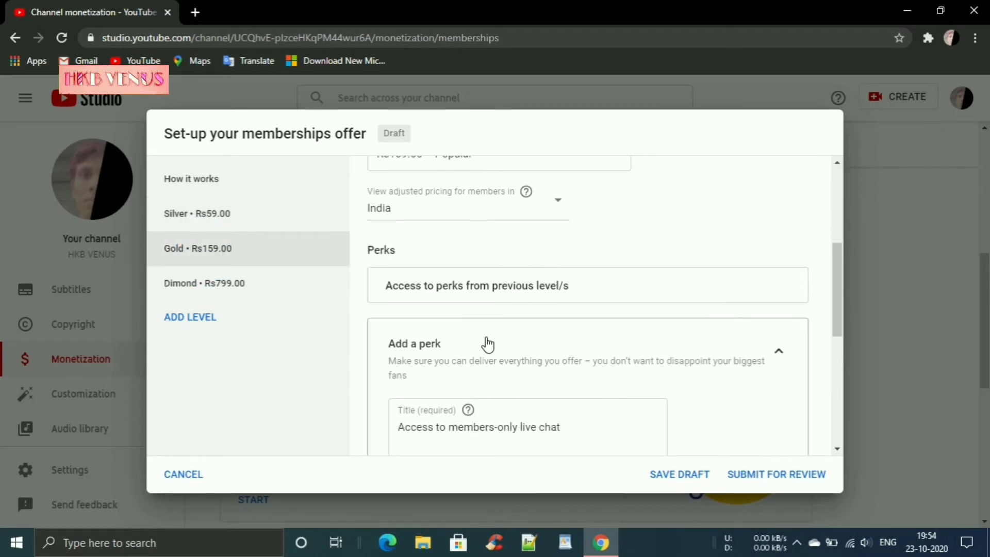
pyautogui.click(225, 292)
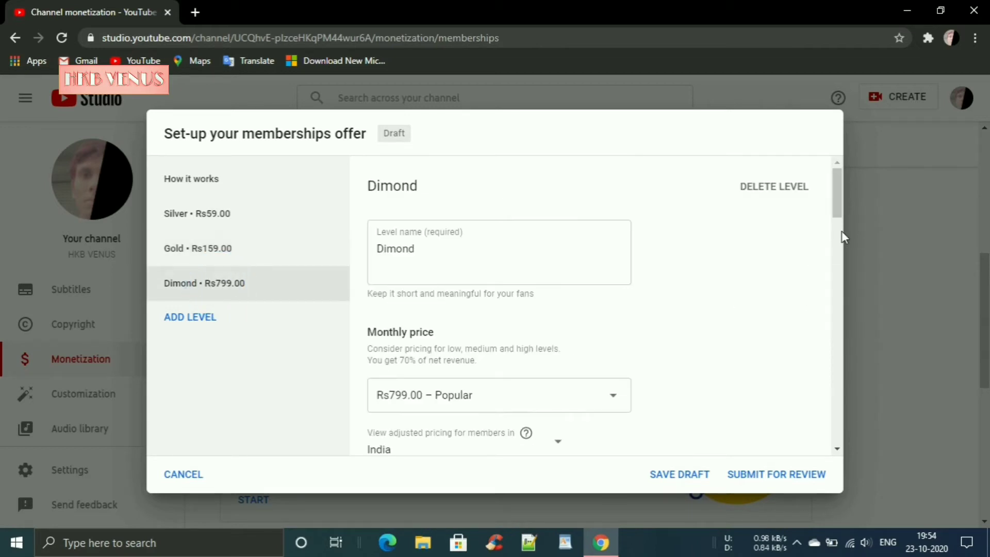
pyautogui.moveTo(841, 199); pyautogui.dragTo(871, 410)
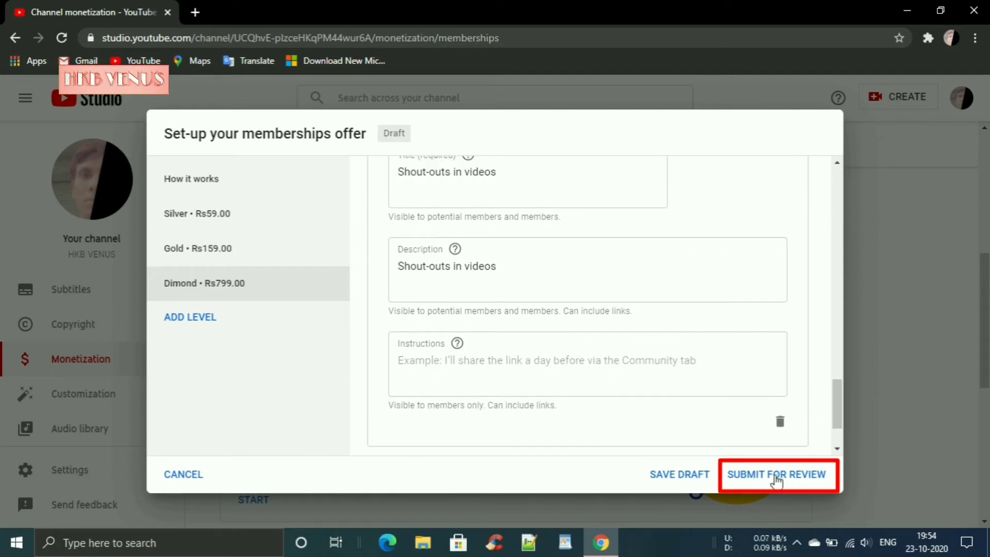
# Submit the offer for review, acknowledge in the summary that prices cannot be changed after approval, and continue to the terms
pyautogui.click(765, 478)
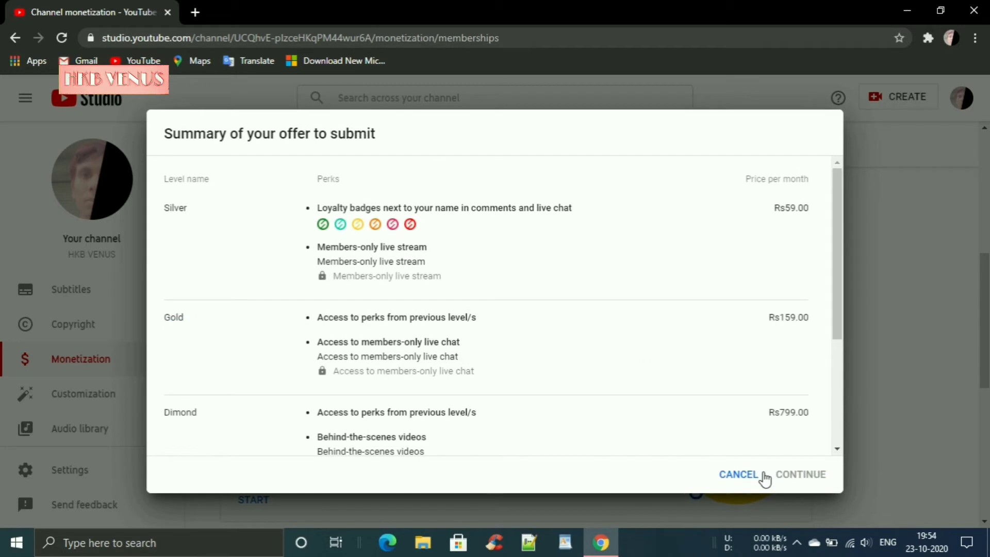
pyautogui.moveTo(841, 305); pyautogui.dragTo(835, 409)
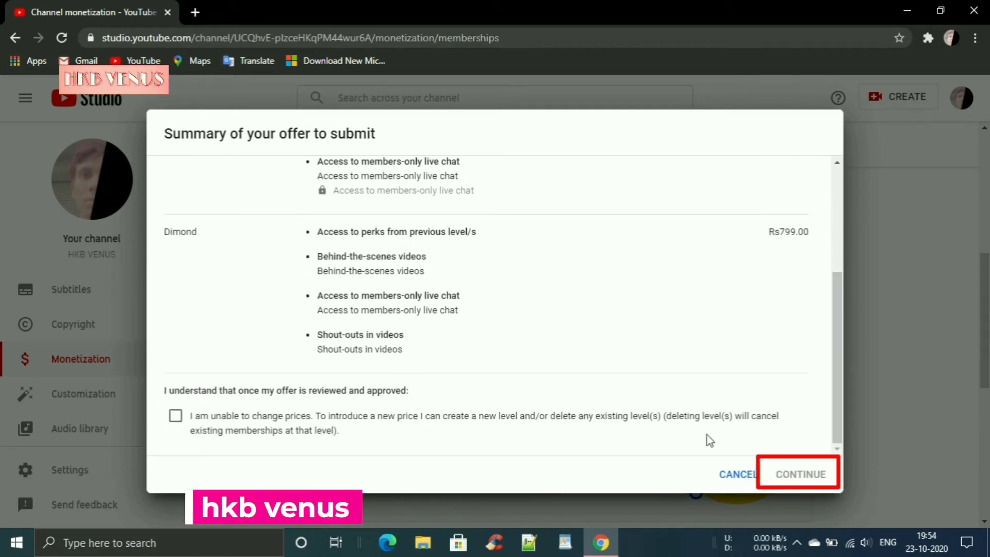
pyautogui.click(175, 416)
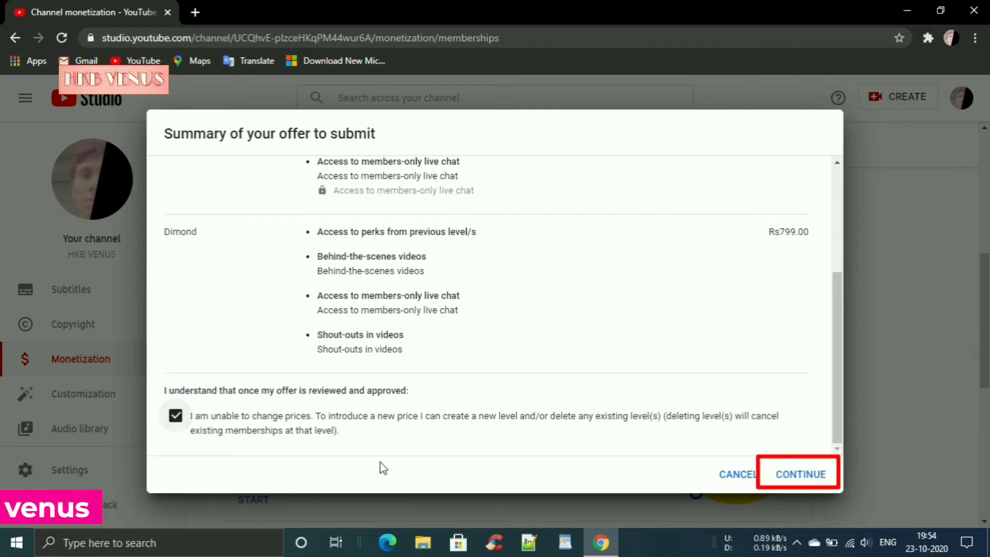
pyautogui.click(798, 475)
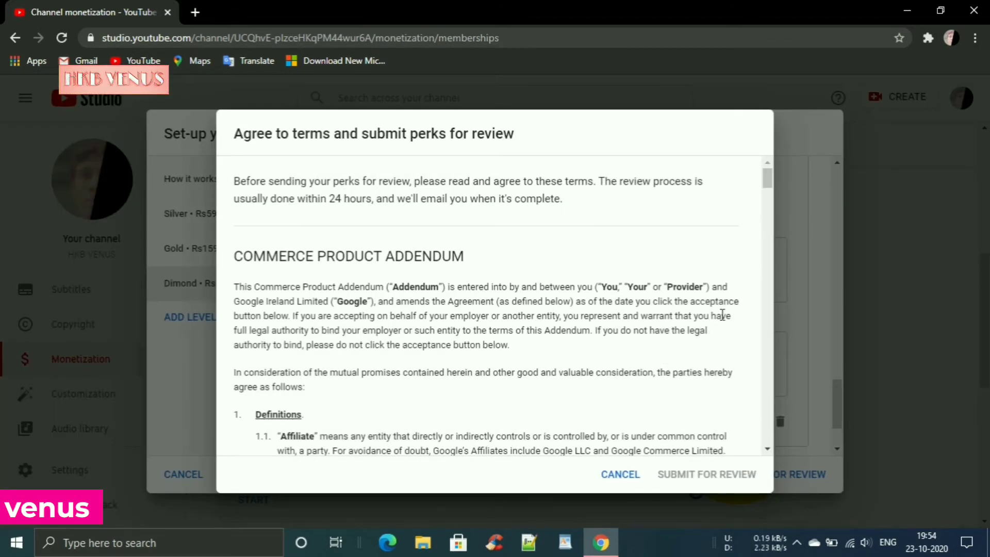
# Fill in the full name and the channel's e-mail address at the end of the Commerce Product Addendum terms
pyautogui.moveTo(766, 180); pyautogui.dragTo(762, 443)
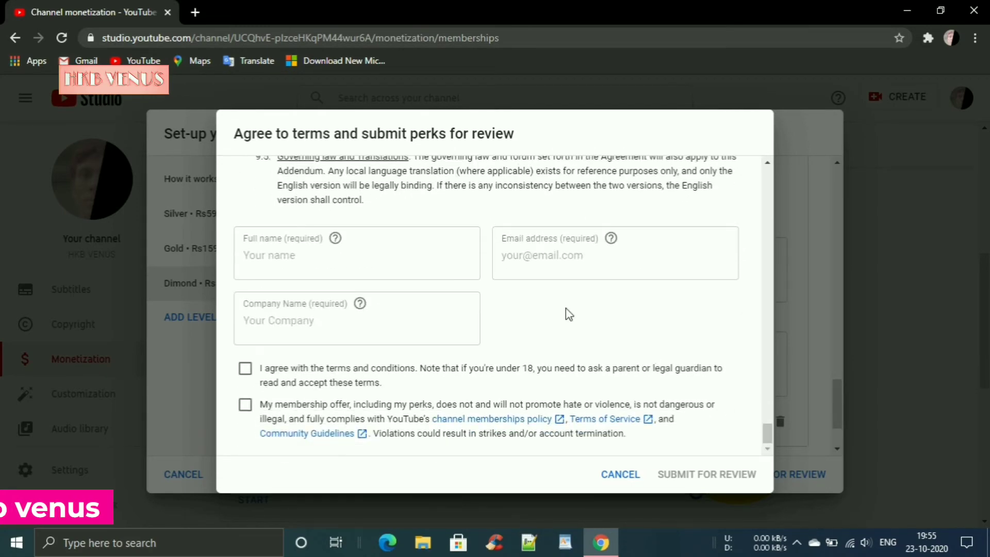
pyautogui.click(286, 256)
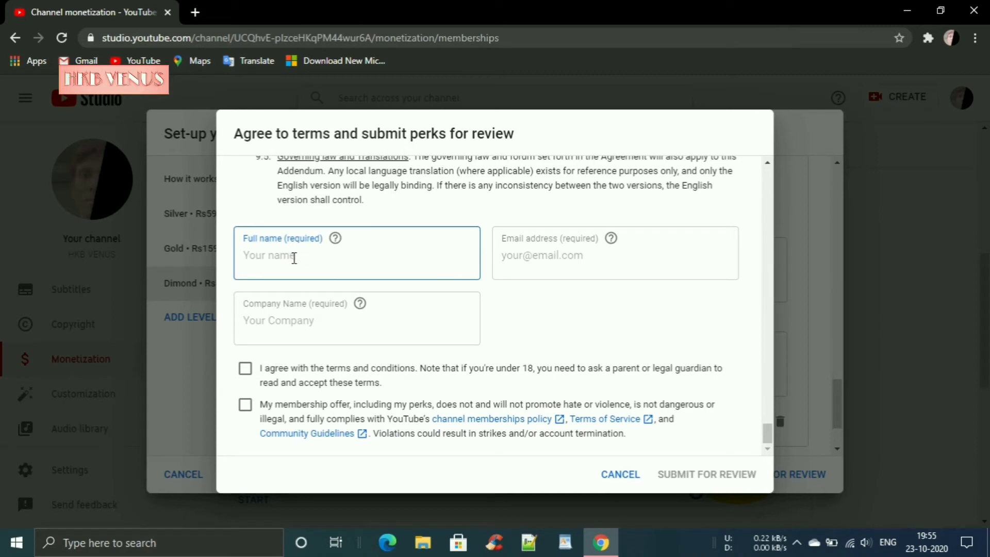
pyautogui.click(550, 260)
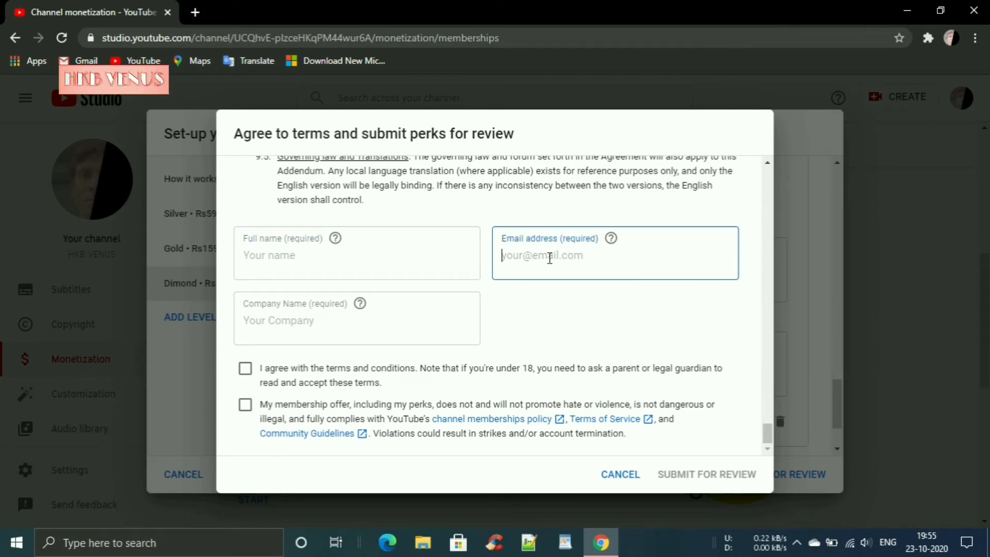
pyautogui.click(282, 255)
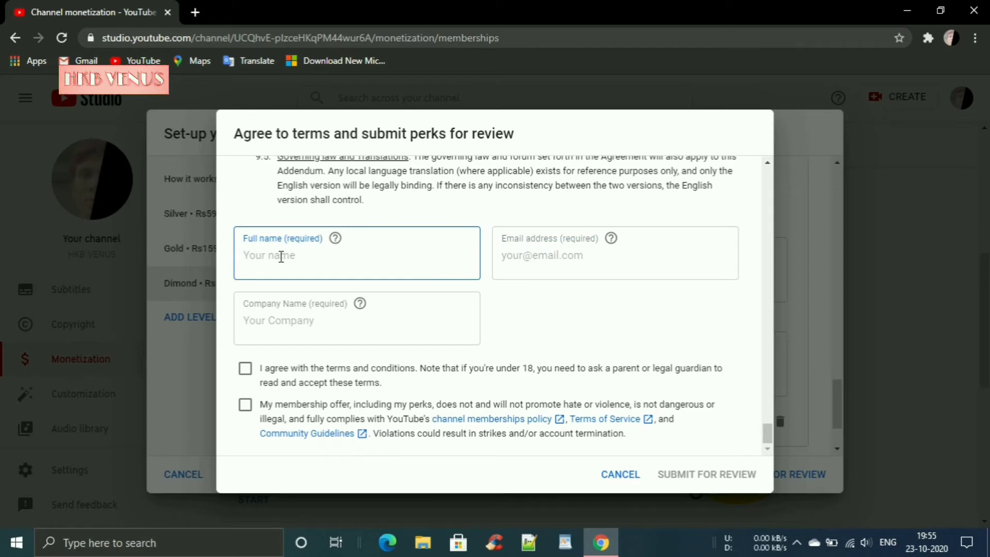
pyautogui.write('Hrishikesh Barman')
pyautogui.click(562, 274)
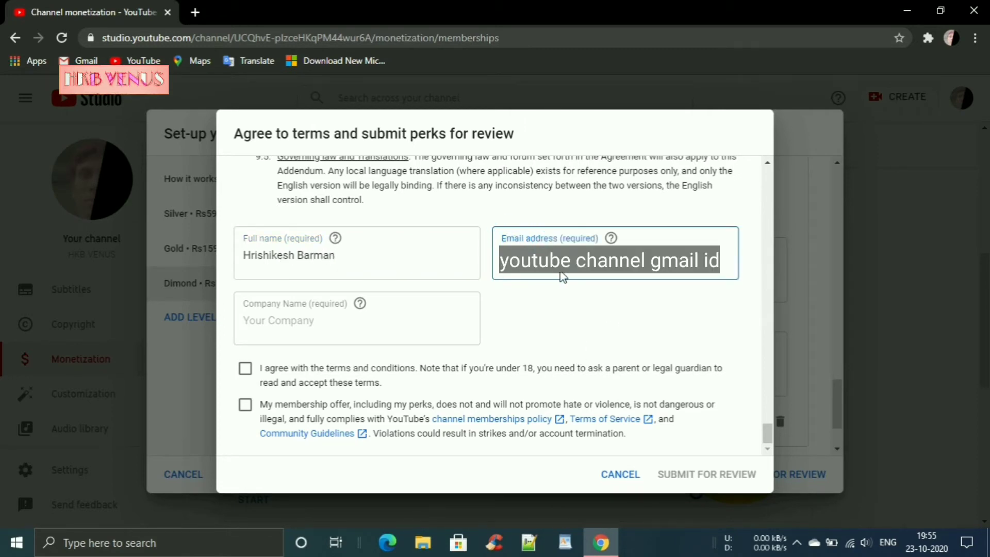
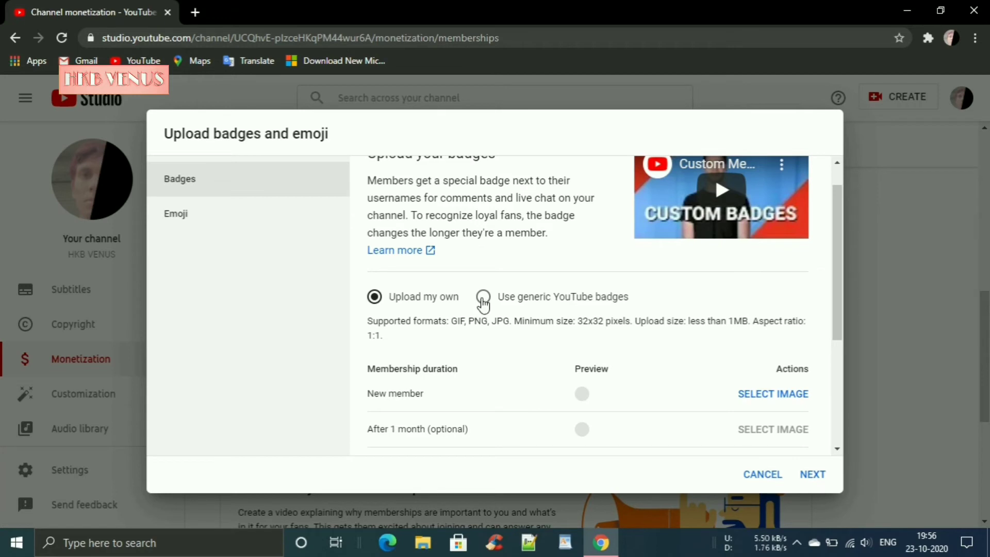
# Use the generic YouTube badges for members and save the badges and emoji setup without adding any emoji
pyautogui.click(482, 298)
pyautogui.scroll(-2, 752, 374)
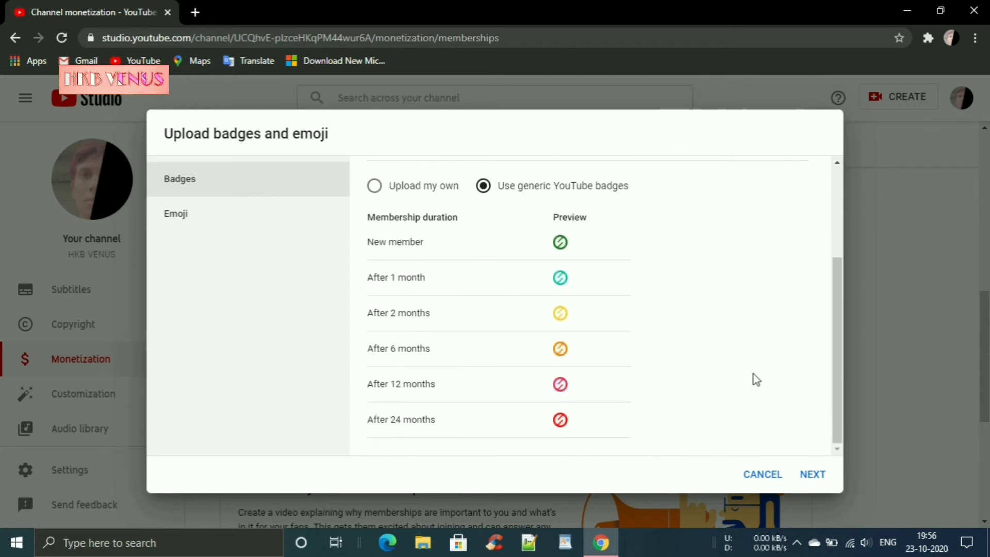
pyautogui.click(810, 476)
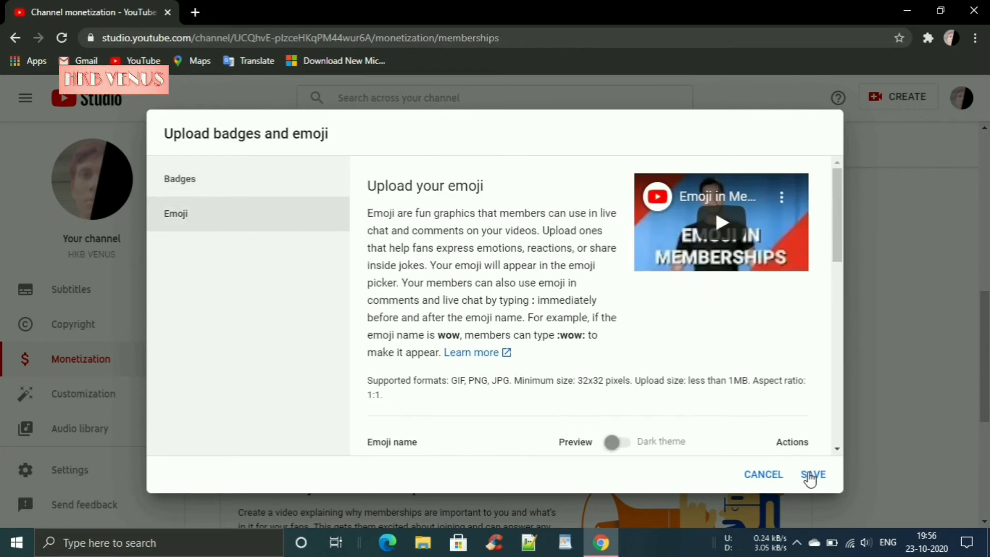
pyautogui.moveTo(838, 242); pyautogui.dragTo(830, 309)
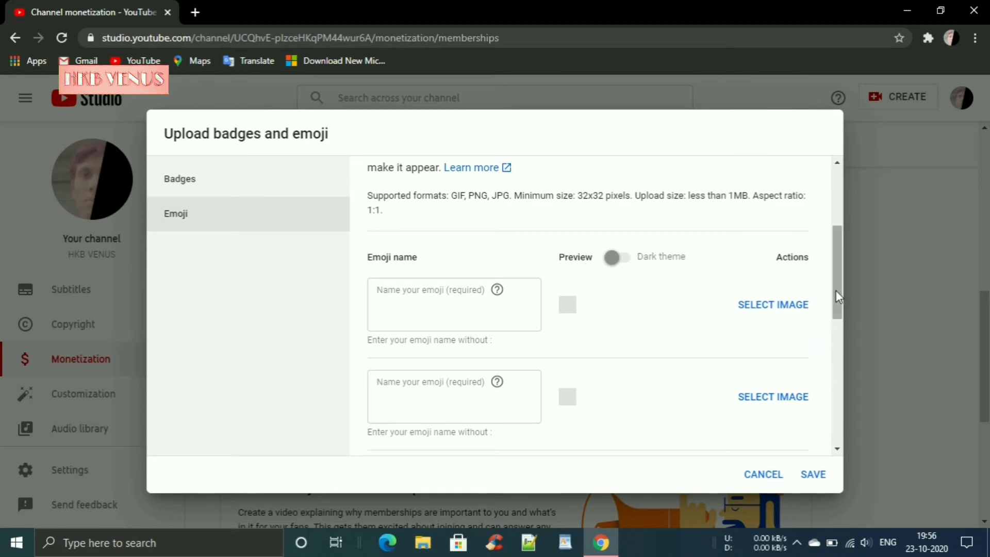
pyautogui.moveTo(838, 298); pyautogui.dragTo(833, 432)
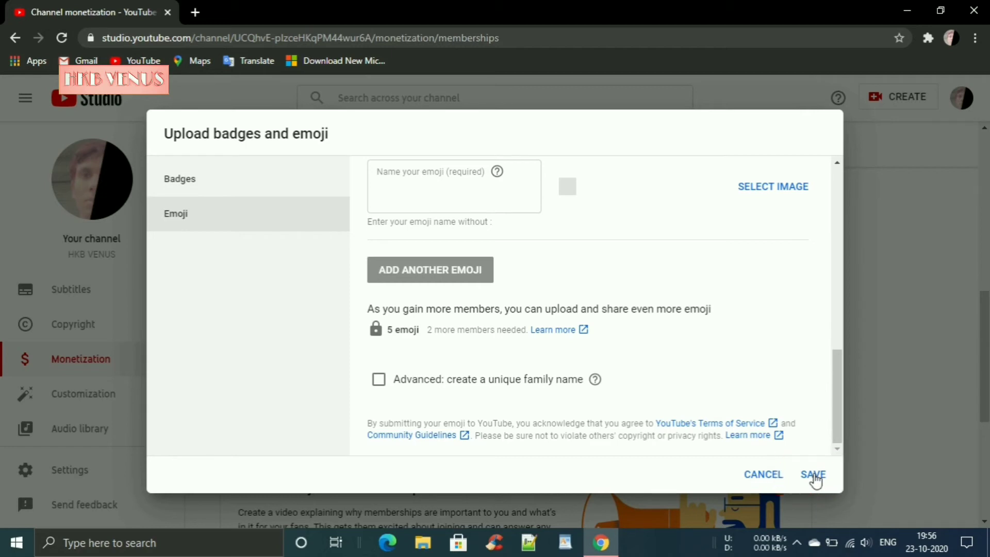
pyautogui.click(814, 479)
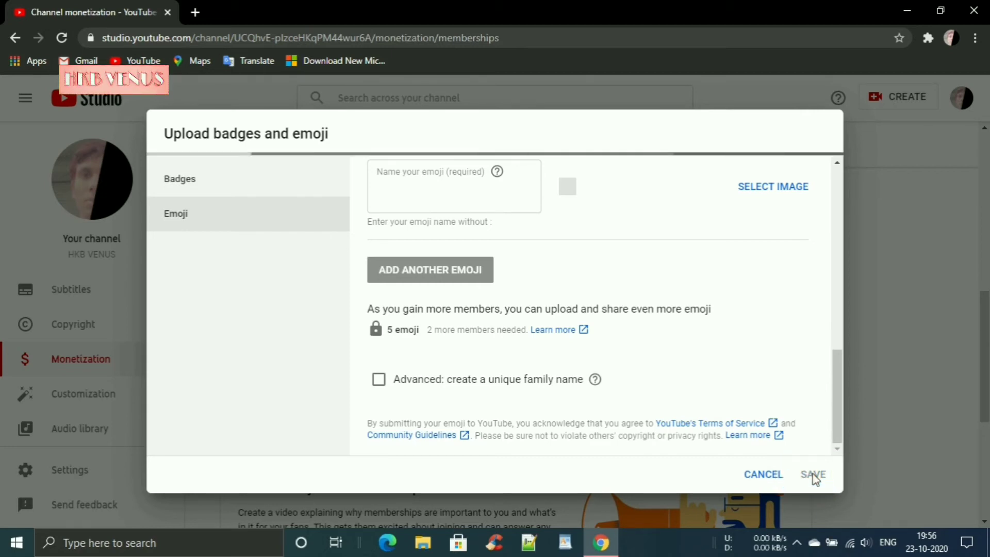
# Check the setup progress on the memberships page and start the "Announce your memberships" task
pyautogui.scroll(5, 848, 362)
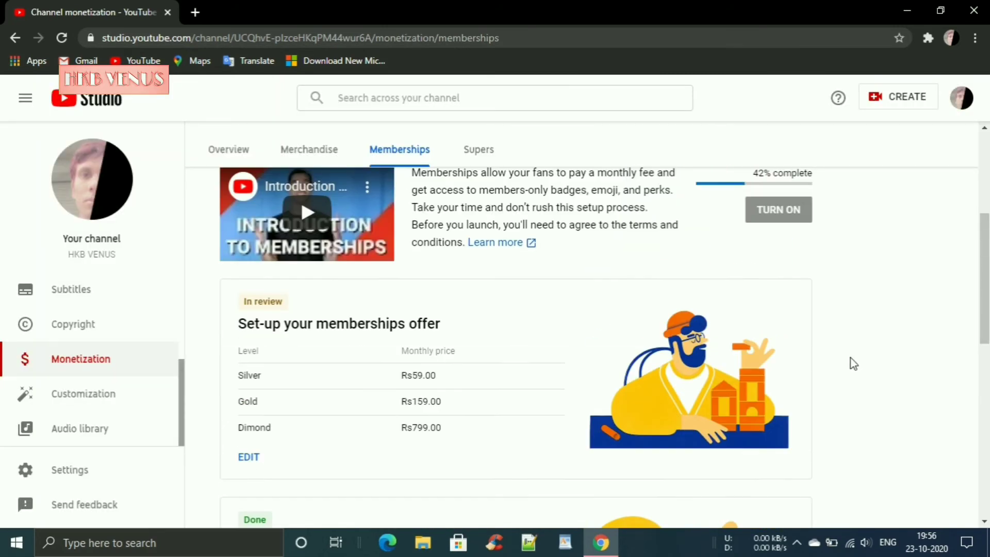
pyautogui.scroll(3, 819, 249)
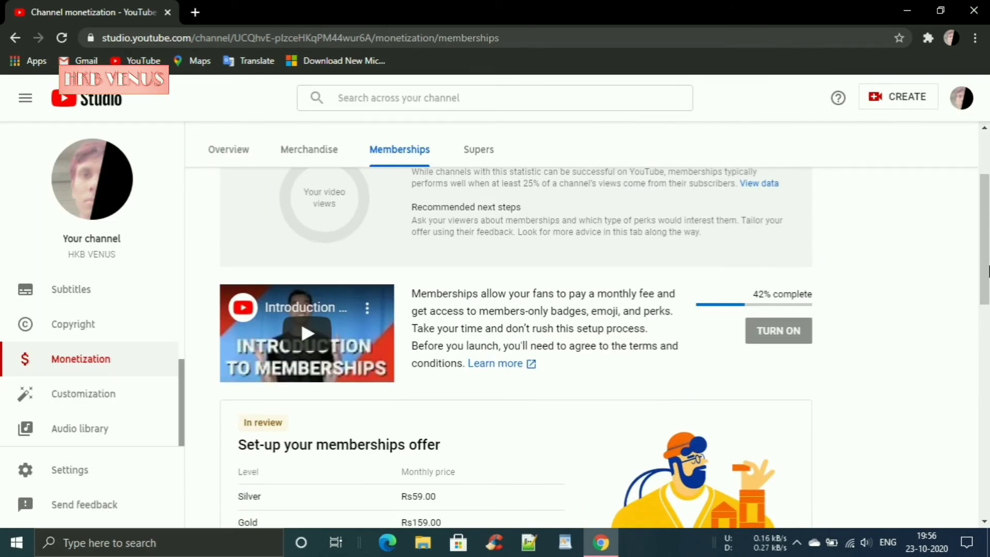
pyautogui.scroll(-8, 301, 246)
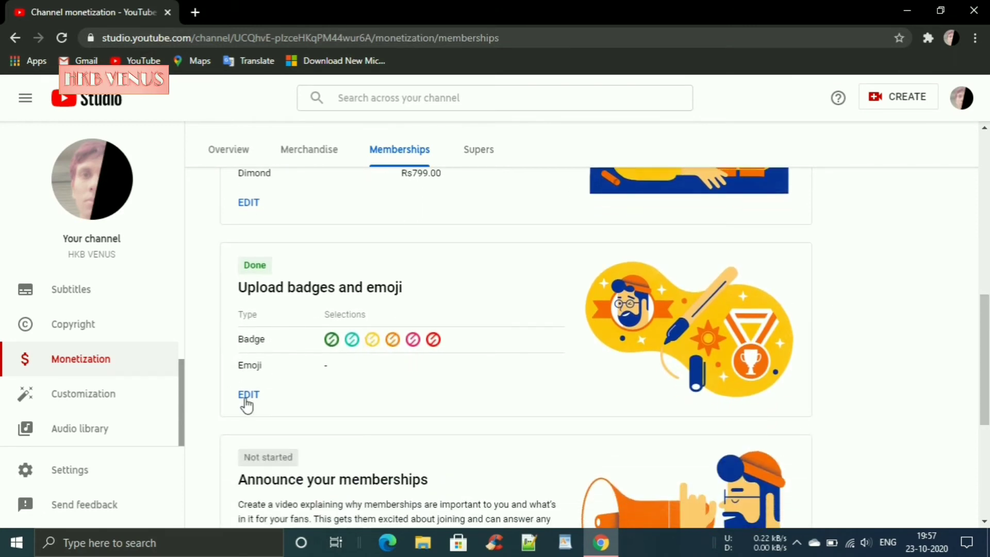
pyautogui.moveTo(983, 342); pyautogui.dragTo(988, 415)
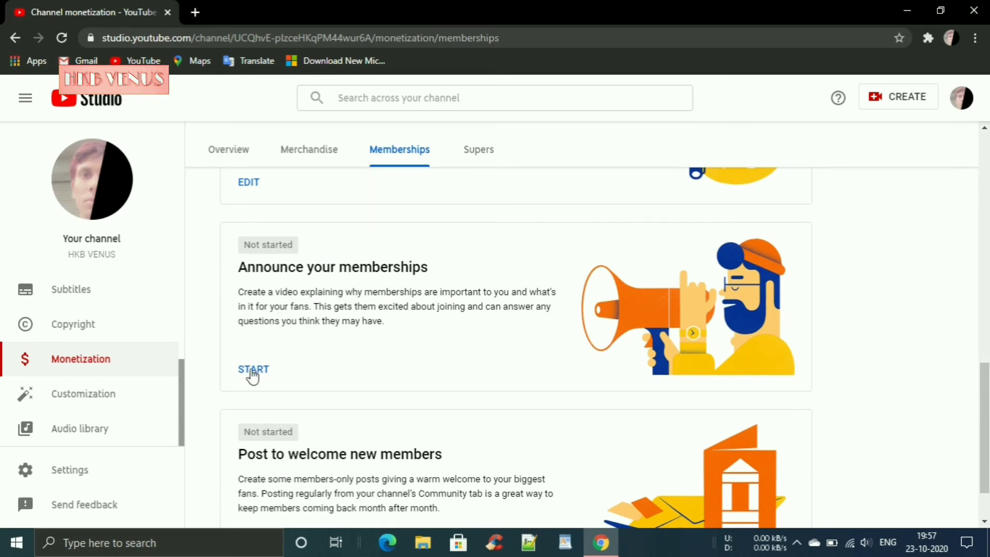
pyautogui.click(251, 373)
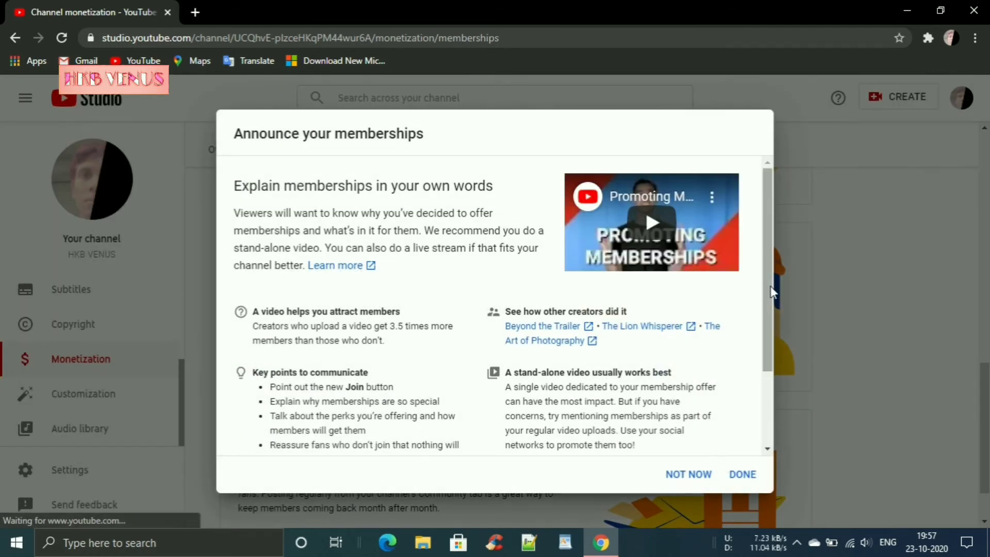
# Mark the "Announce your memberships" task as done without uploading a video and check the overall setup progress
pyautogui.moveTo(769, 287); pyautogui.dragTo(769, 390)
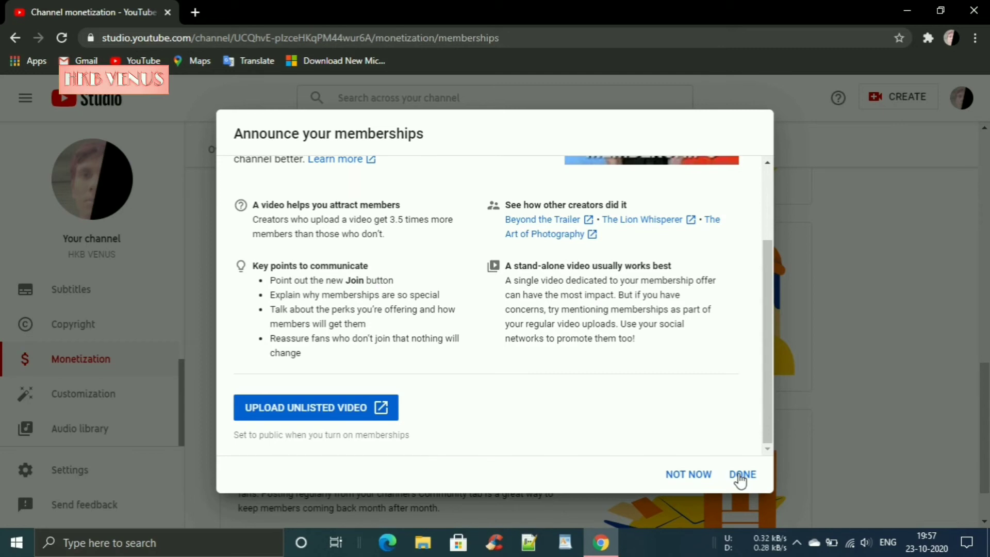
pyautogui.click(741, 475)
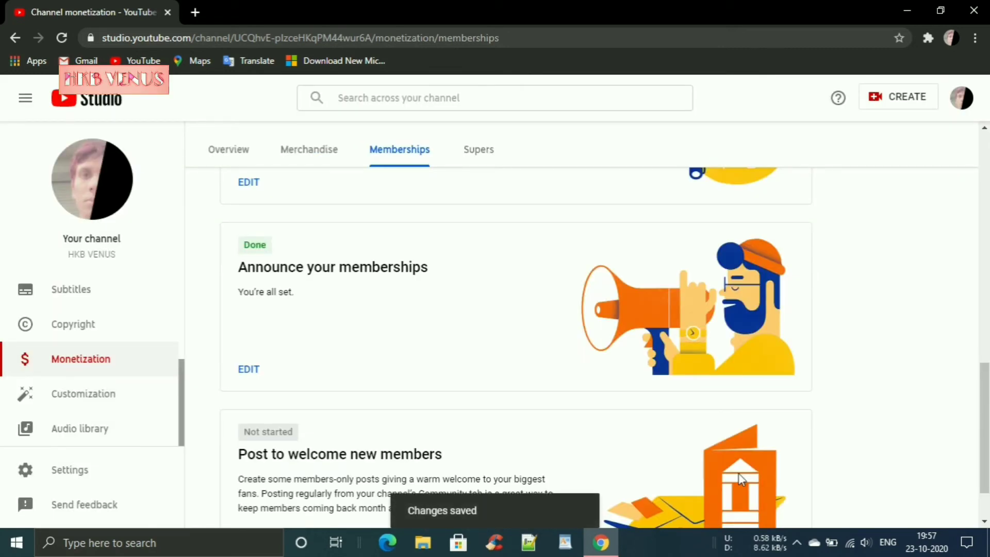
pyautogui.scroll(-1, 808, 364)
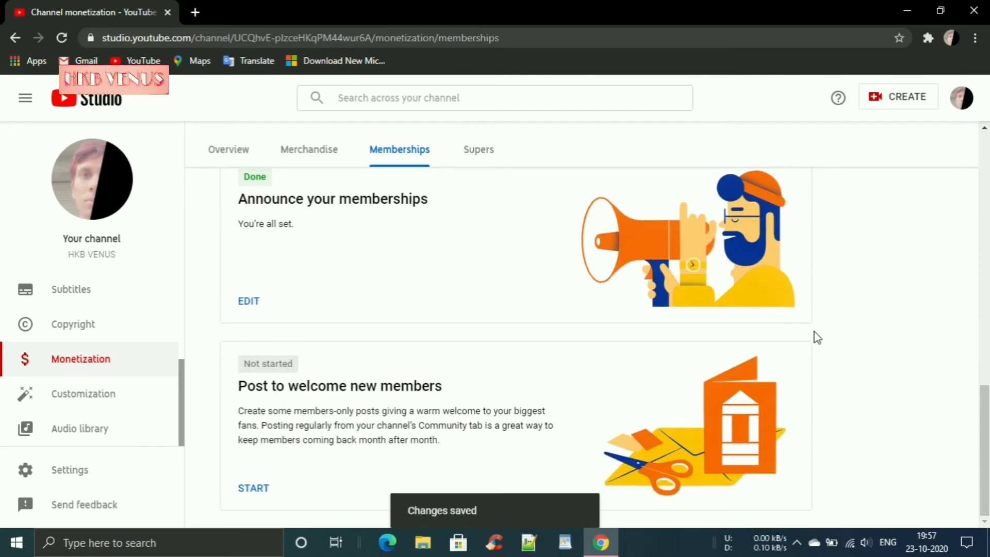
pyautogui.scroll(8, 815, 335)
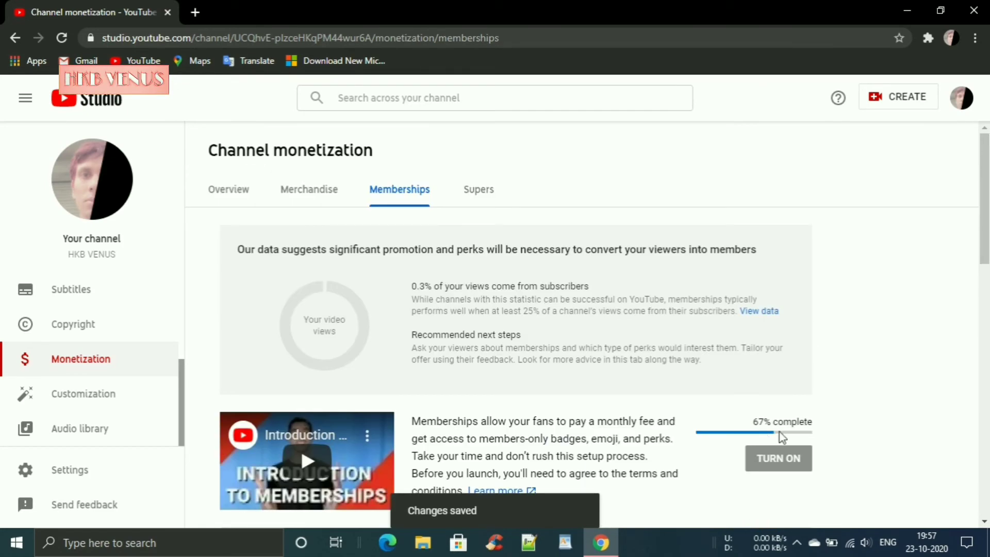
# Start the "Post to welcome new members" task and open a new members-only community post from it
pyautogui.moveTo(983, 237); pyautogui.dragTo(981, 490)
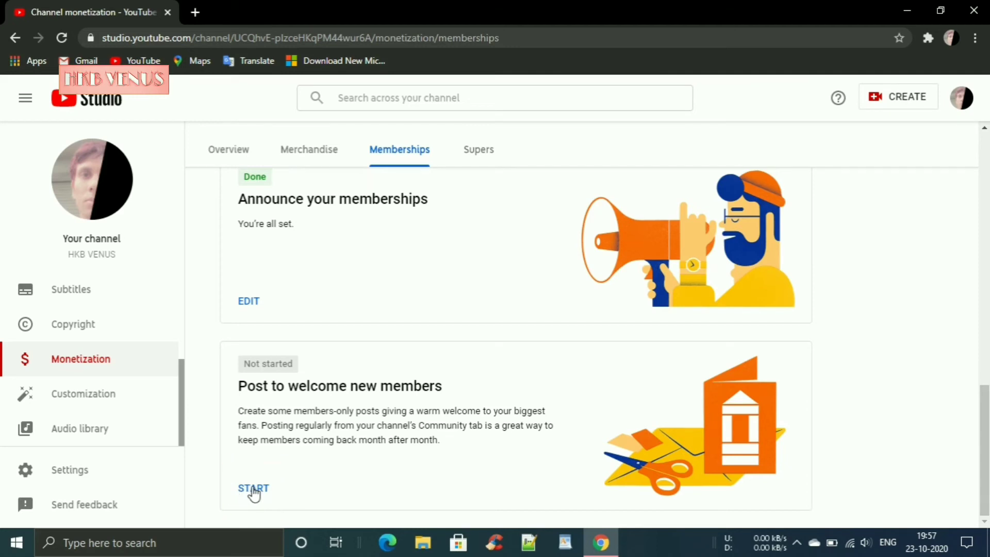
pyautogui.click(254, 490)
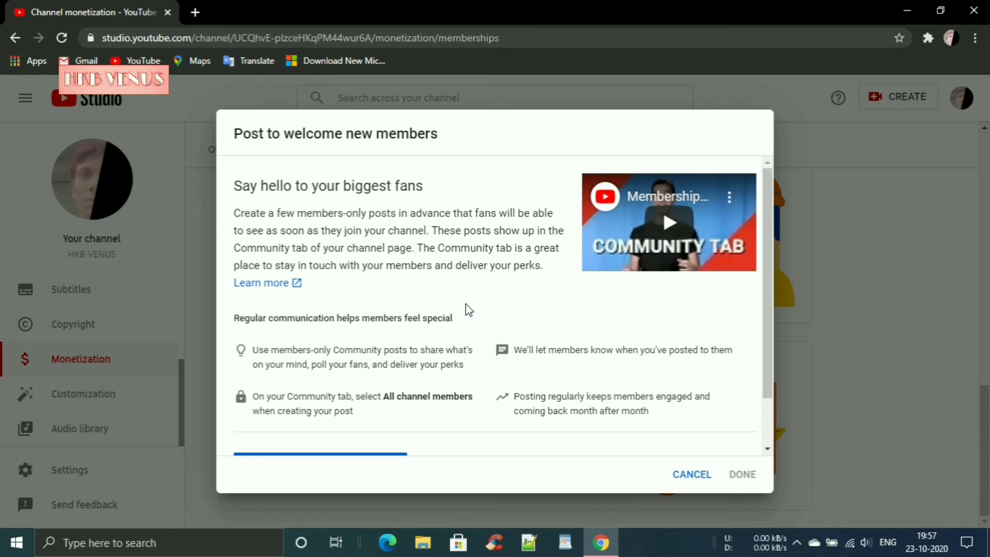
pyautogui.scroll(-1, 501, 304)
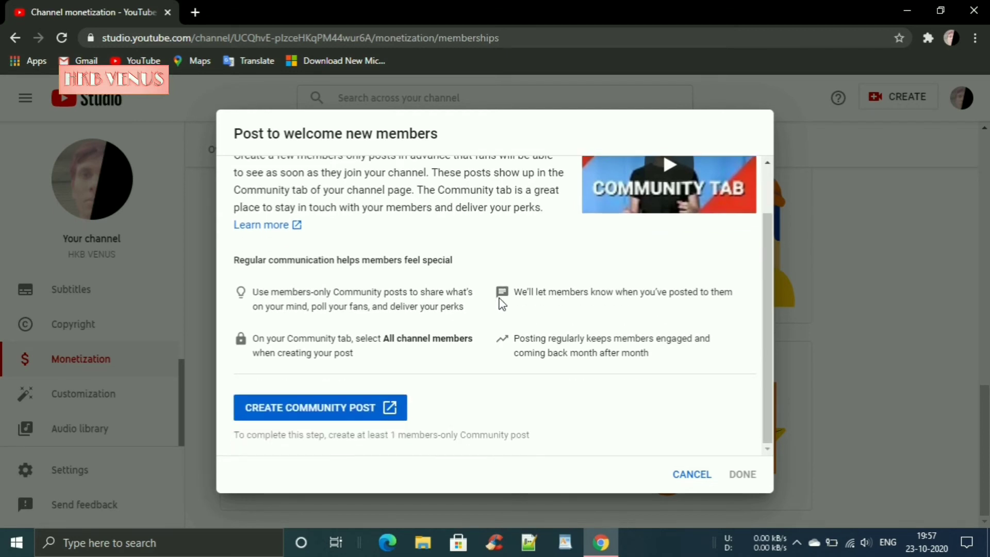
pyautogui.click(343, 410)
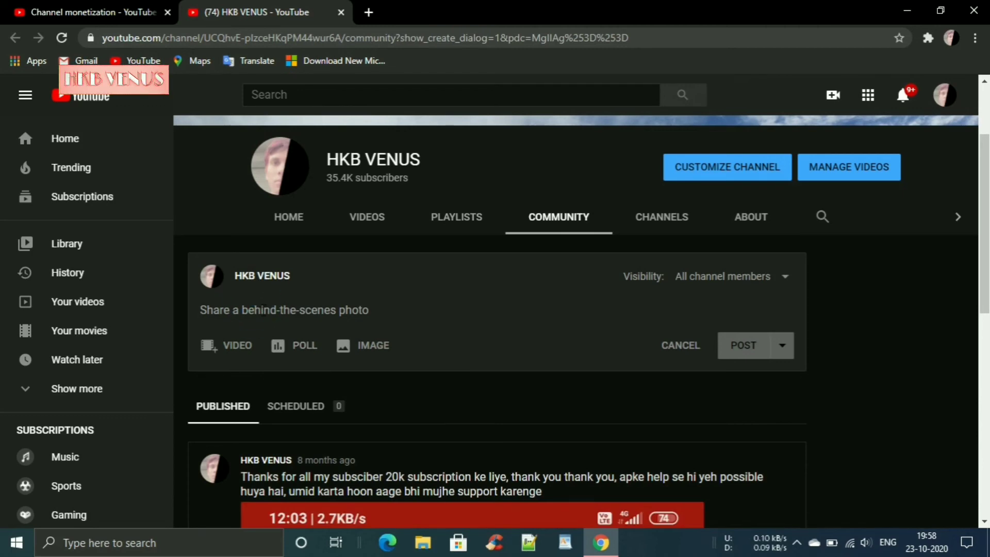
# Publish the community post "hi all my youtube friends" with its visibility kept at All channel members
pyautogui.write('hi all my')
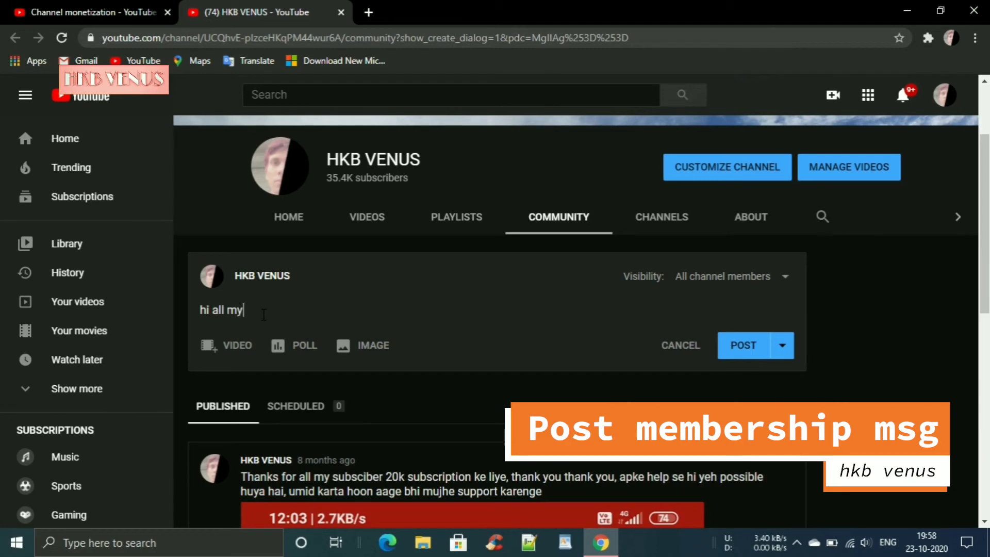
pyautogui.write(' youtube friends')
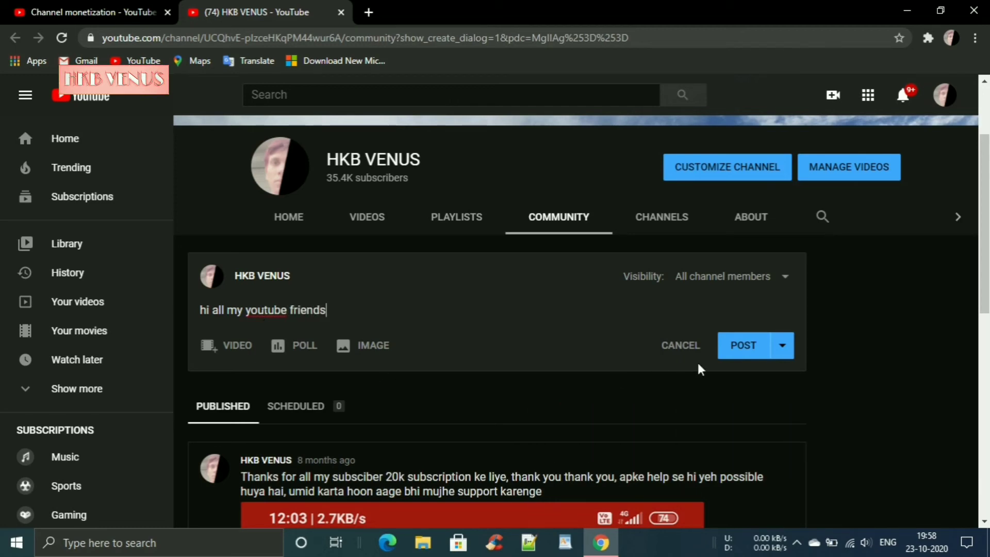
pyautogui.click(751, 348)
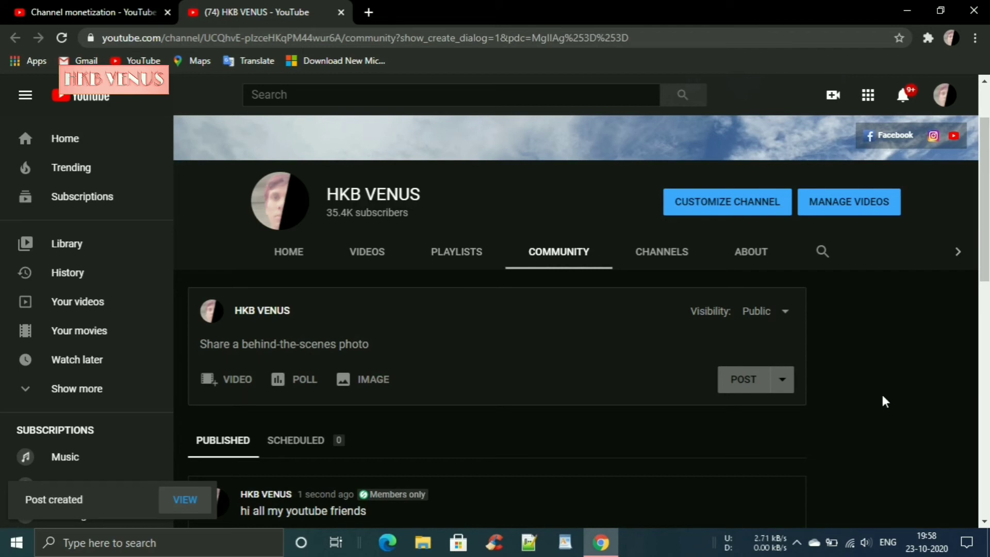
# Return to the Channel monetization page, mark the welcome post task as done and review the setup progress and task cards
pyautogui.click(120, 7)
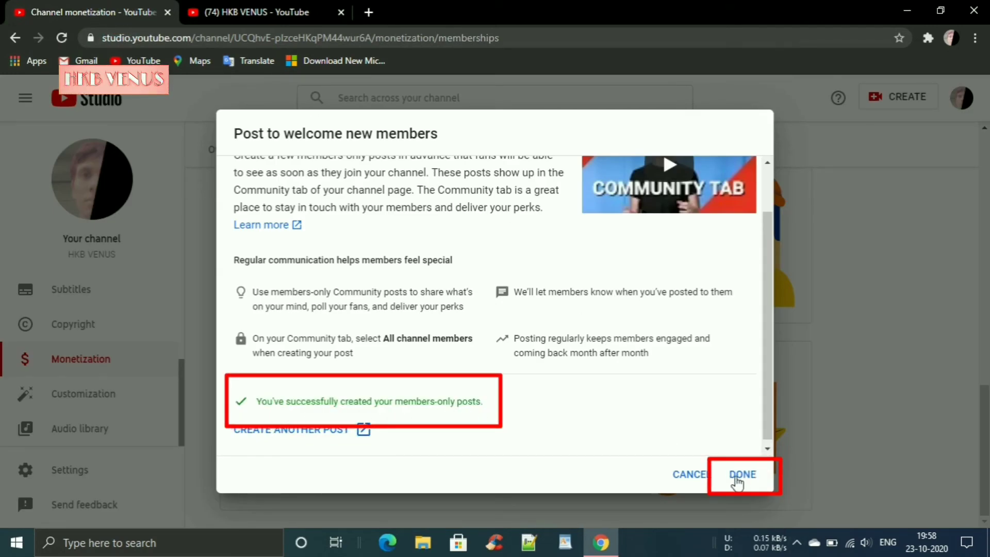
pyautogui.click(737, 477)
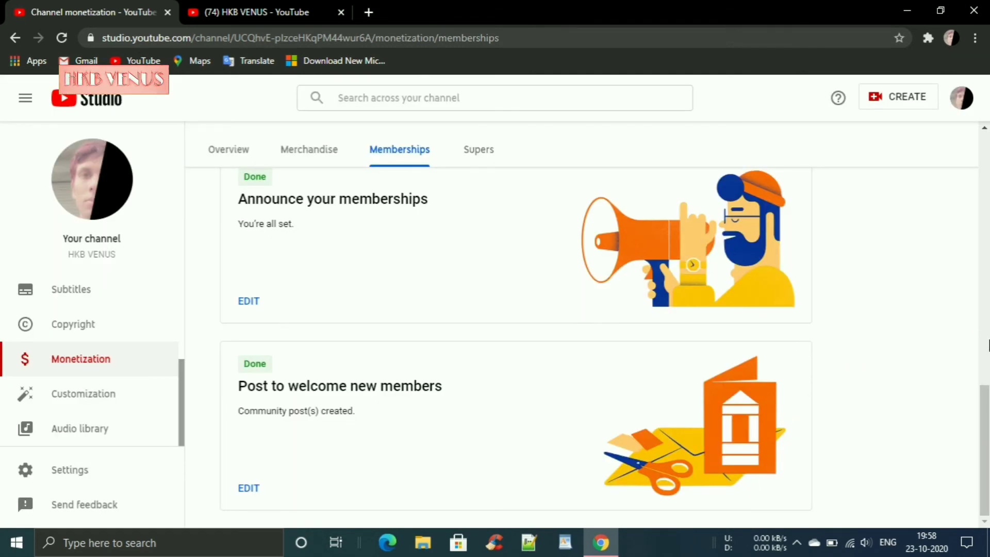
pyautogui.moveTo(987, 419)
pyautogui.mouseDown()
pyautogui.moveTo(973, 237)
pyautogui.moveTo(906, 236)
pyautogui.mouseUp()
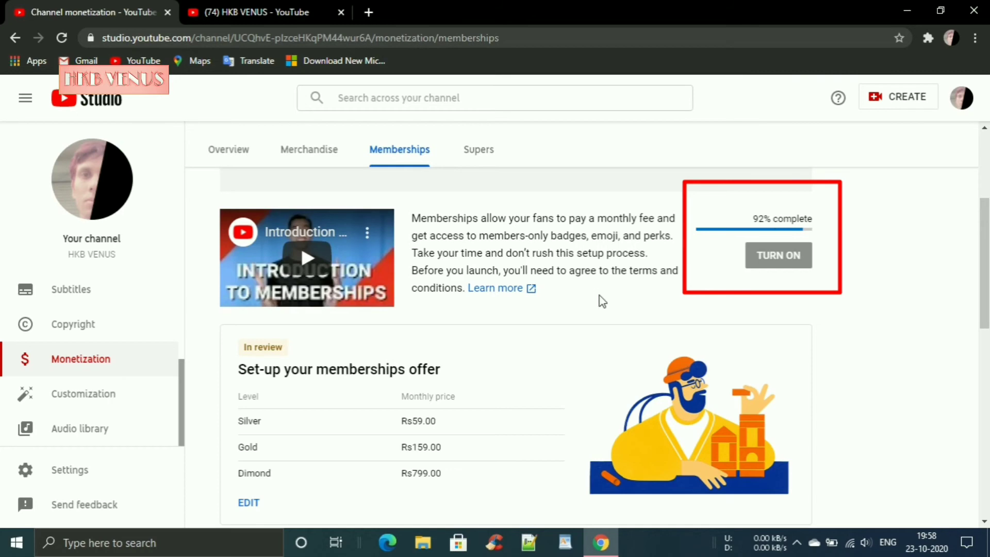
pyautogui.scroll(-9, 603, 298)
pyautogui.scroll(-2, 608, 315)
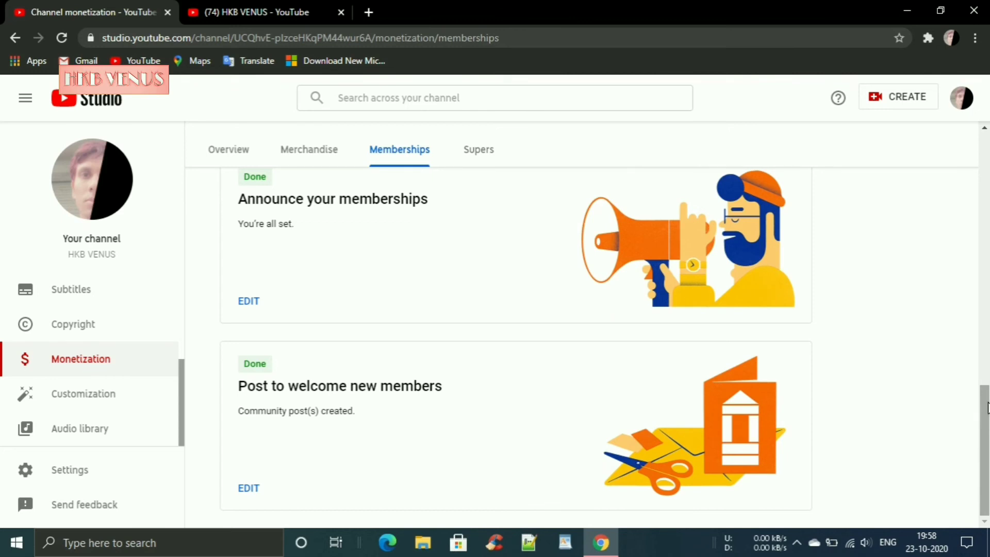
# Read YouTube's "Your perks are in review" e-mail in Gmail, dismissing the Google Meet promotion and the browser permission request
pyautogui.click(371, 11)
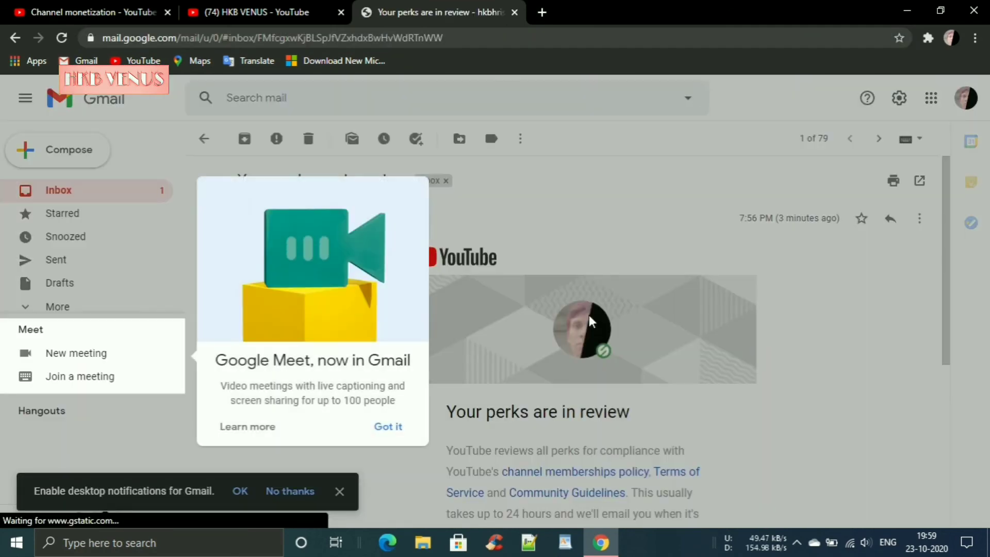
pyautogui.click(376, 437)
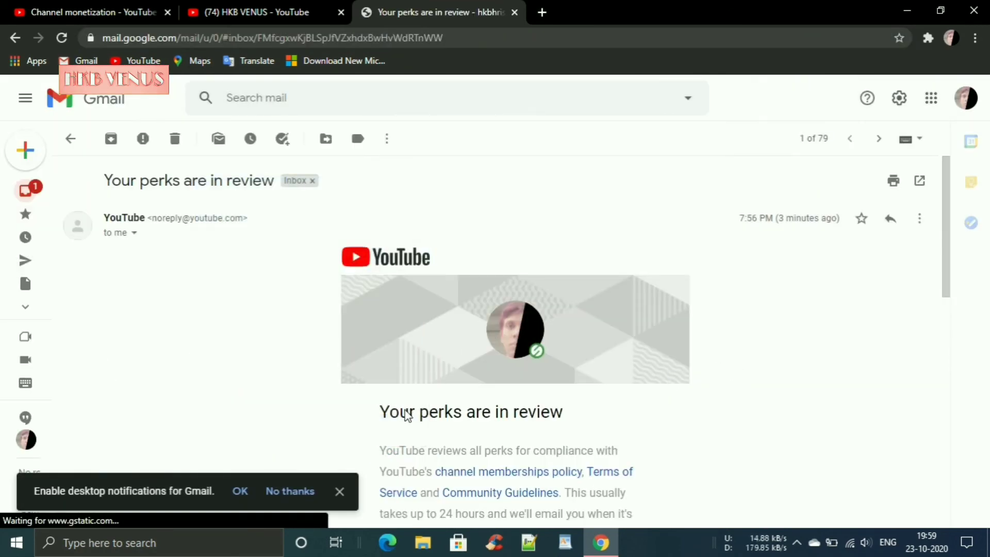
pyautogui.scroll(-5, 805, 376)
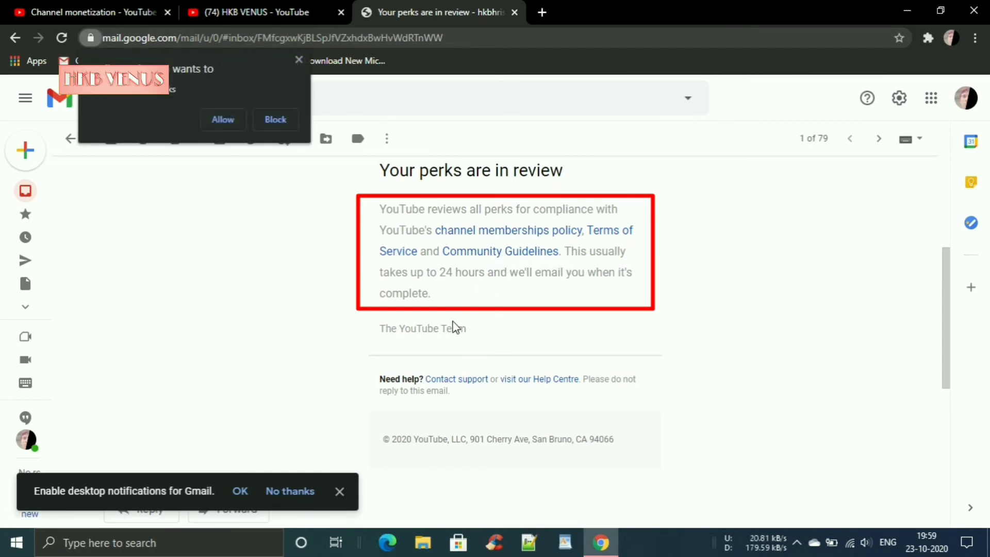
pyautogui.click(298, 60)
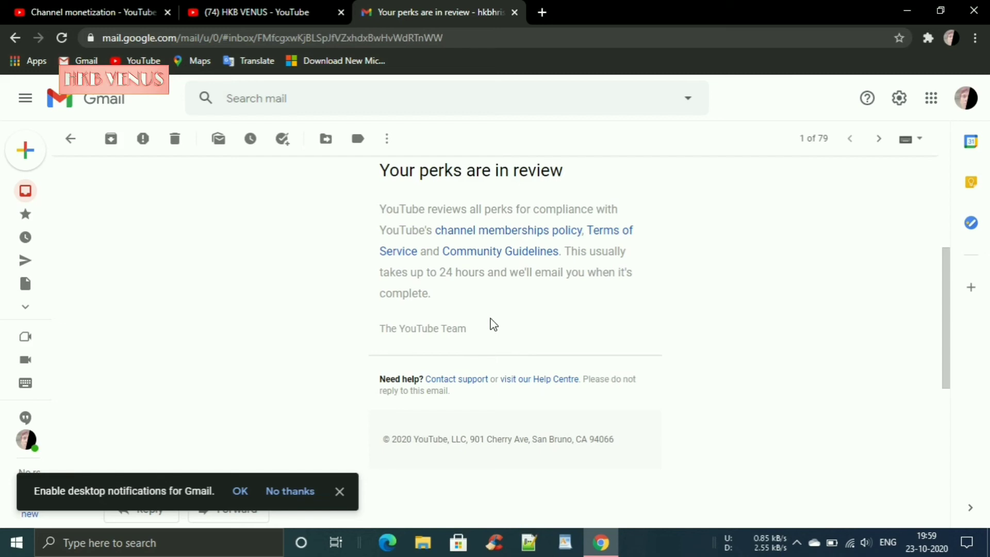
pyautogui.click(230, 10)
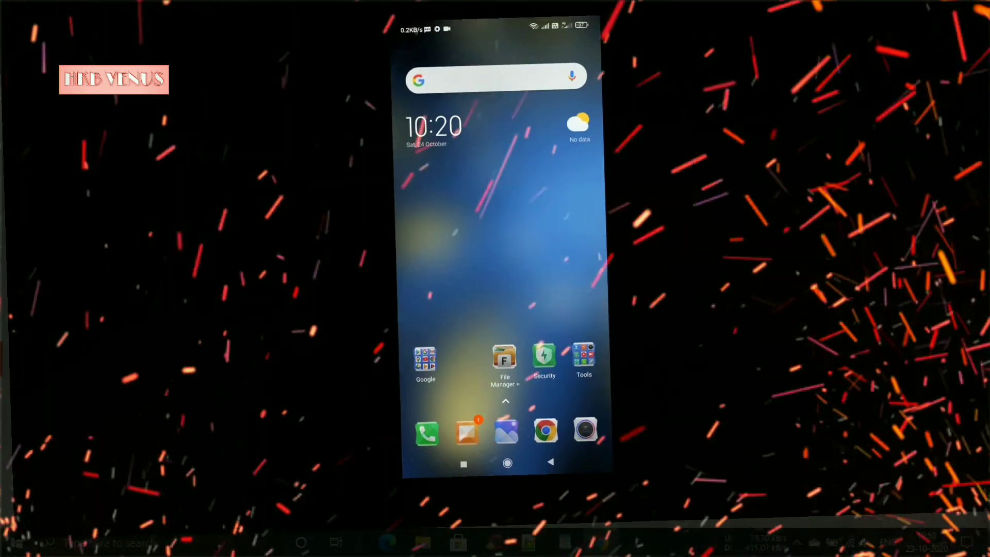
# Switch to Gmail on the phone and read YouTube's "Your perks have been approved!" e-mail
pyautogui.click(425, 360)
pyautogui.click(545, 148)
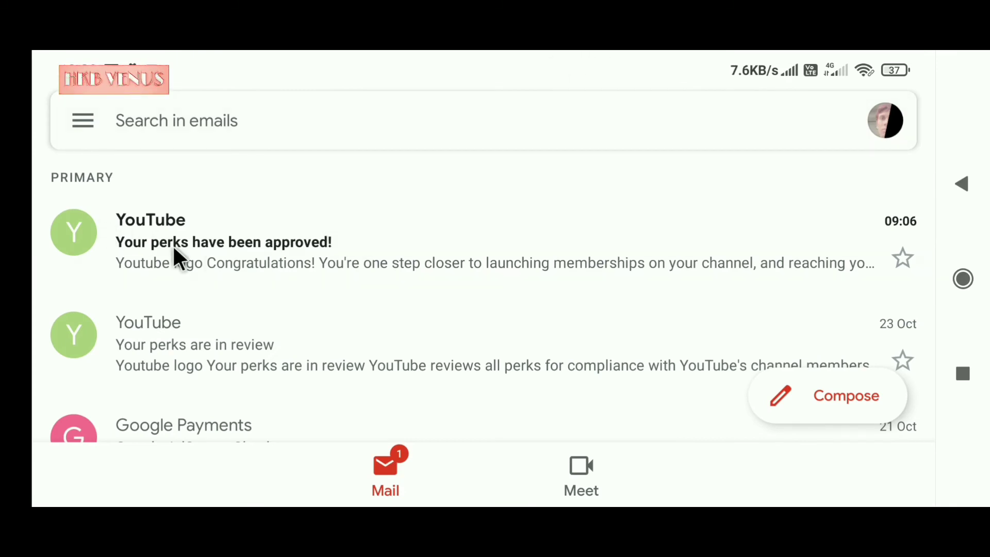
pyautogui.click(196, 251)
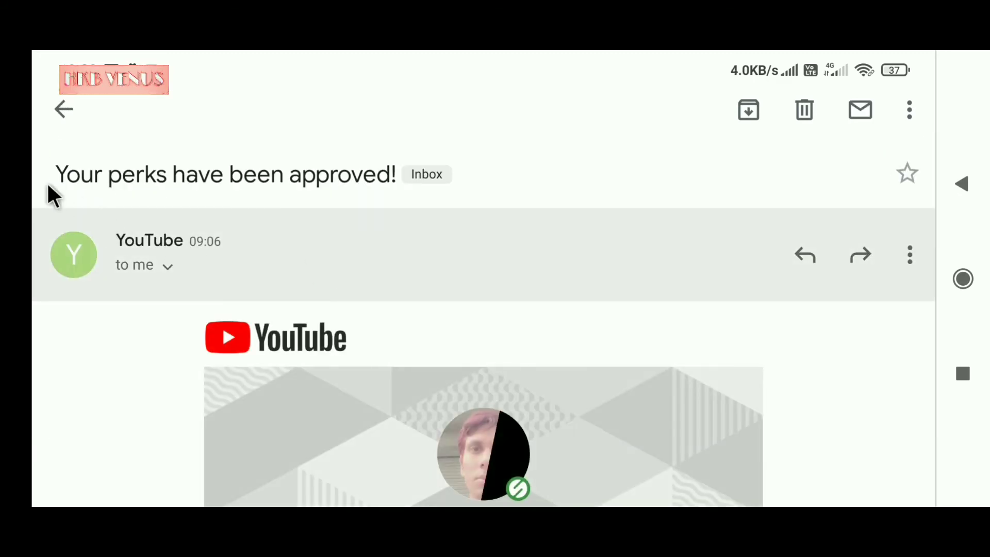
pyautogui.scroll(-2, 439, 258)
pyautogui.scroll(-4, 443, 264)
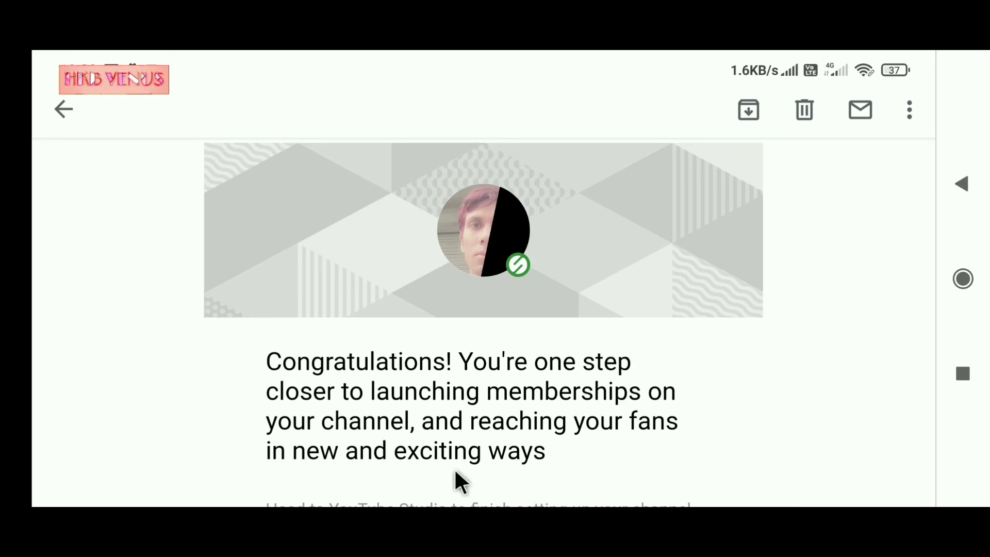
# Leave the e-mail, switch to Chrome on the phone and open the YouTube website from its shortcut
pyautogui.click(972, 277)
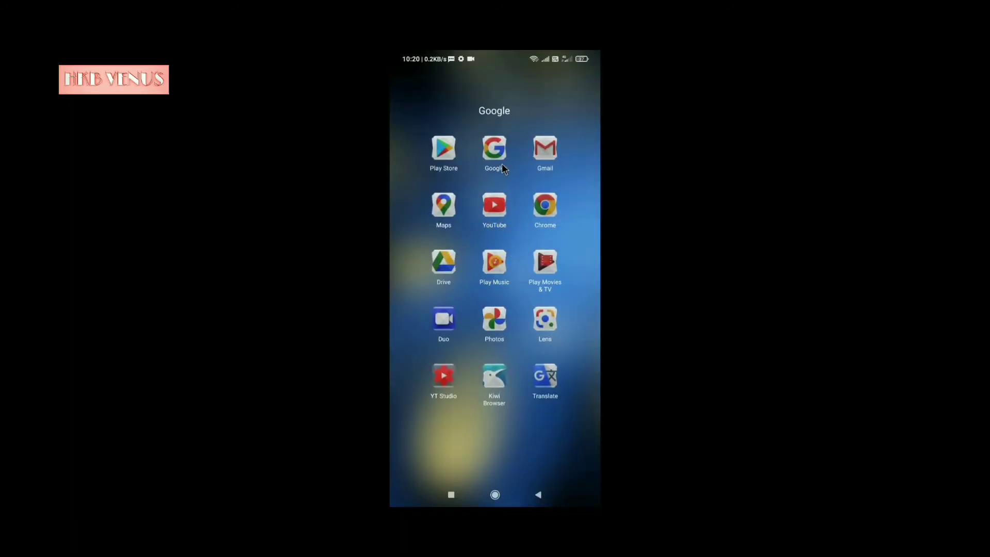
pyautogui.click(555, 208)
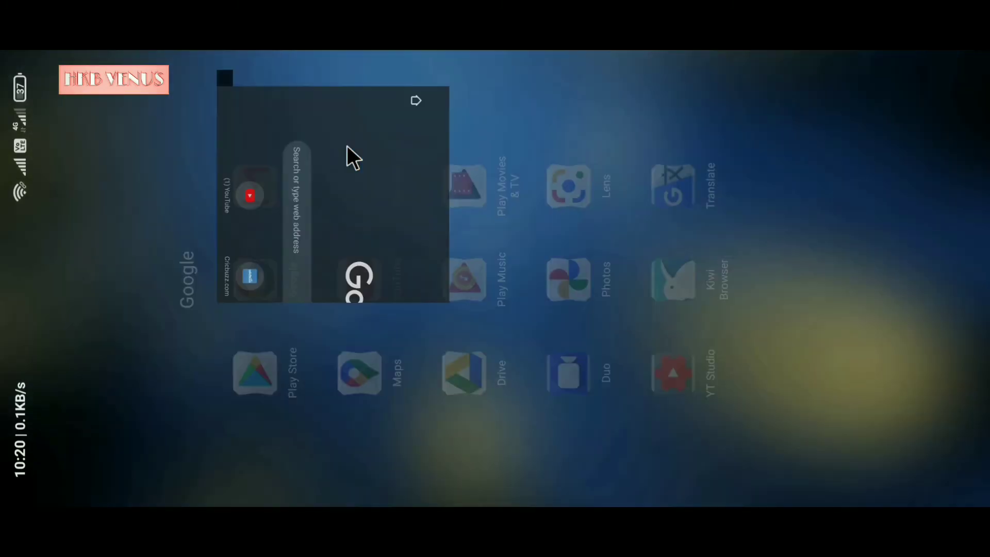
pyautogui.click(239, 436)
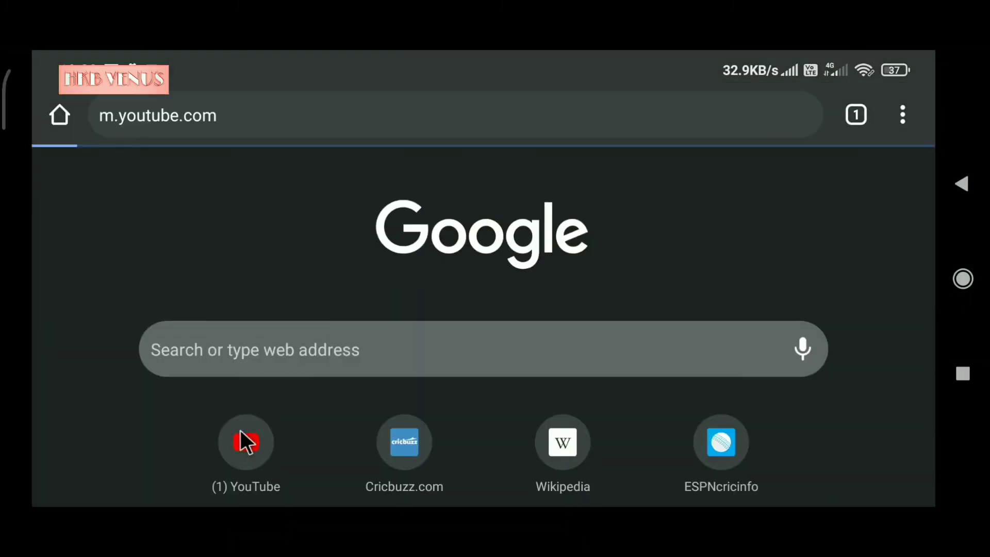